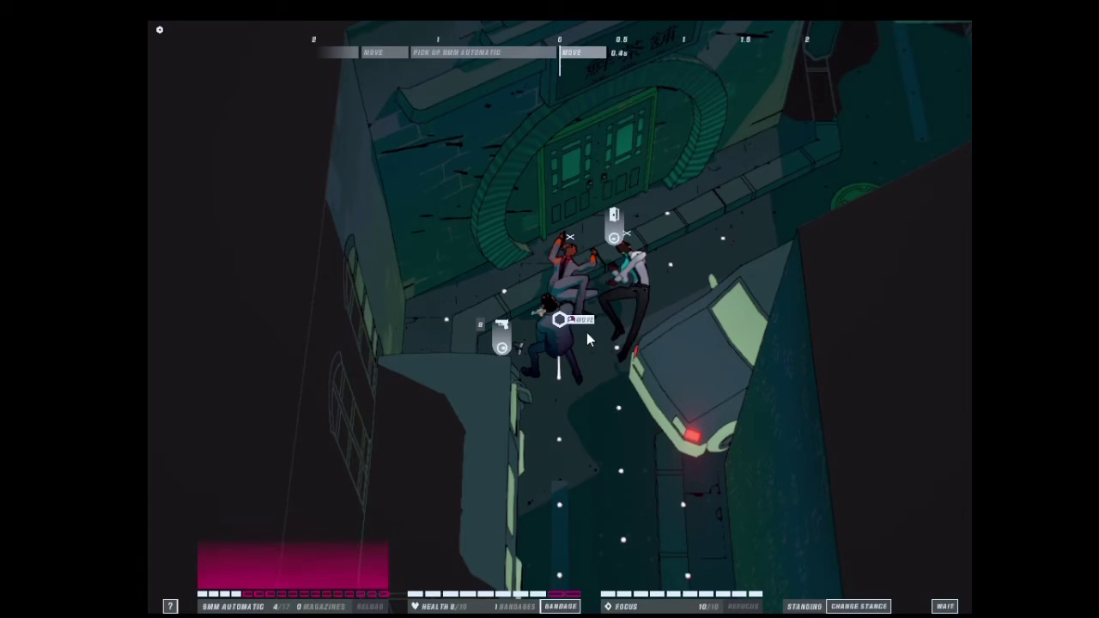
# Pick up the 9mm automatic and open the teahouse door
pyautogui.click(550, 332)
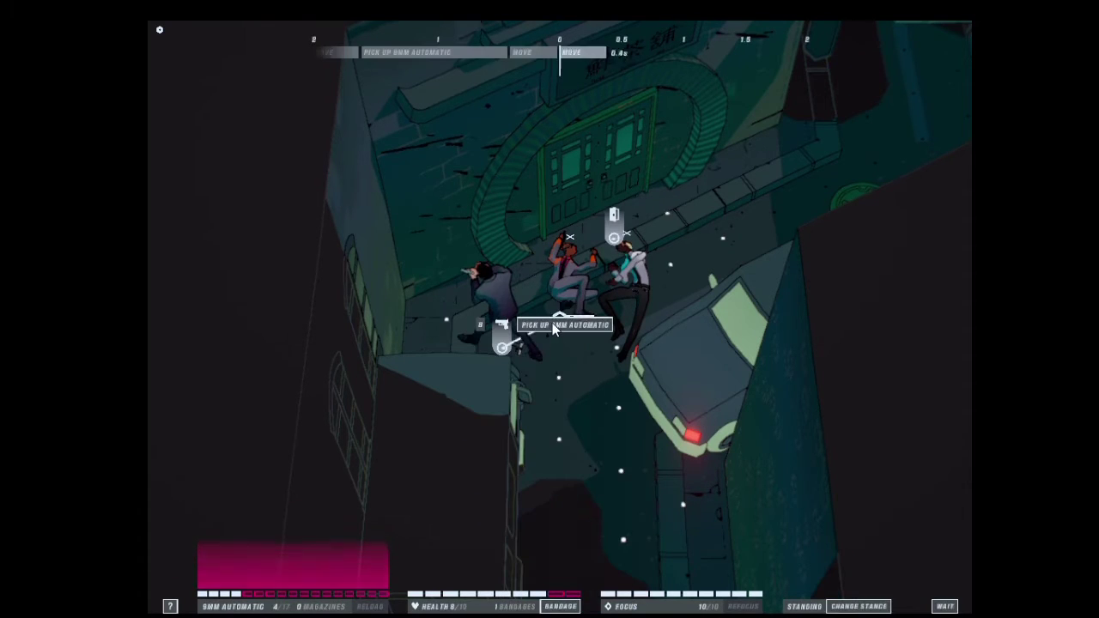
pyautogui.click(552, 323)
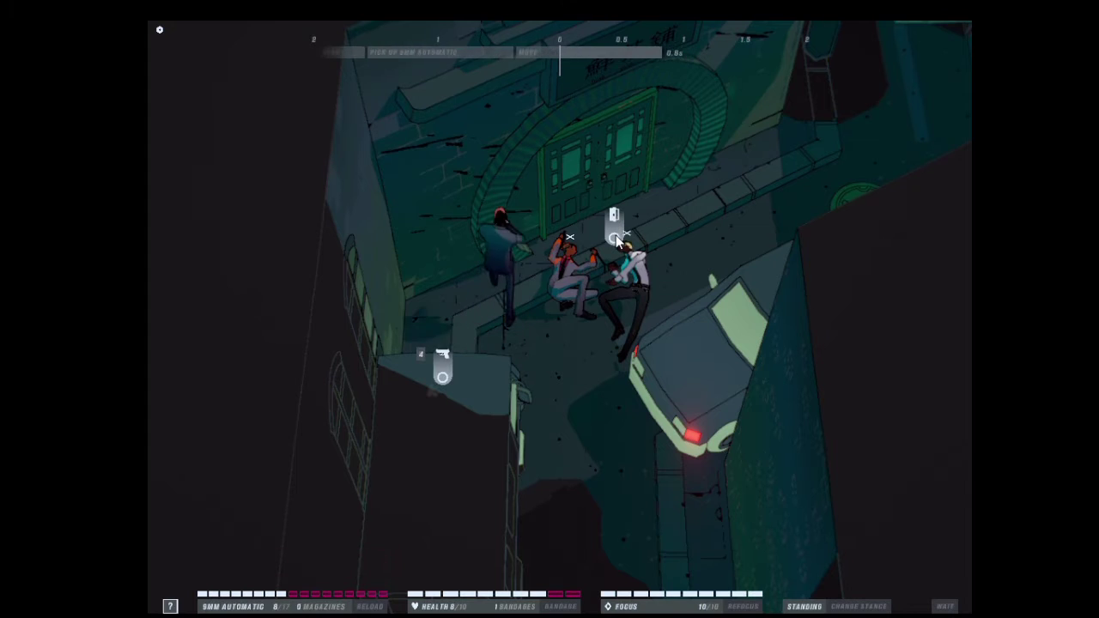
pyautogui.click(618, 242)
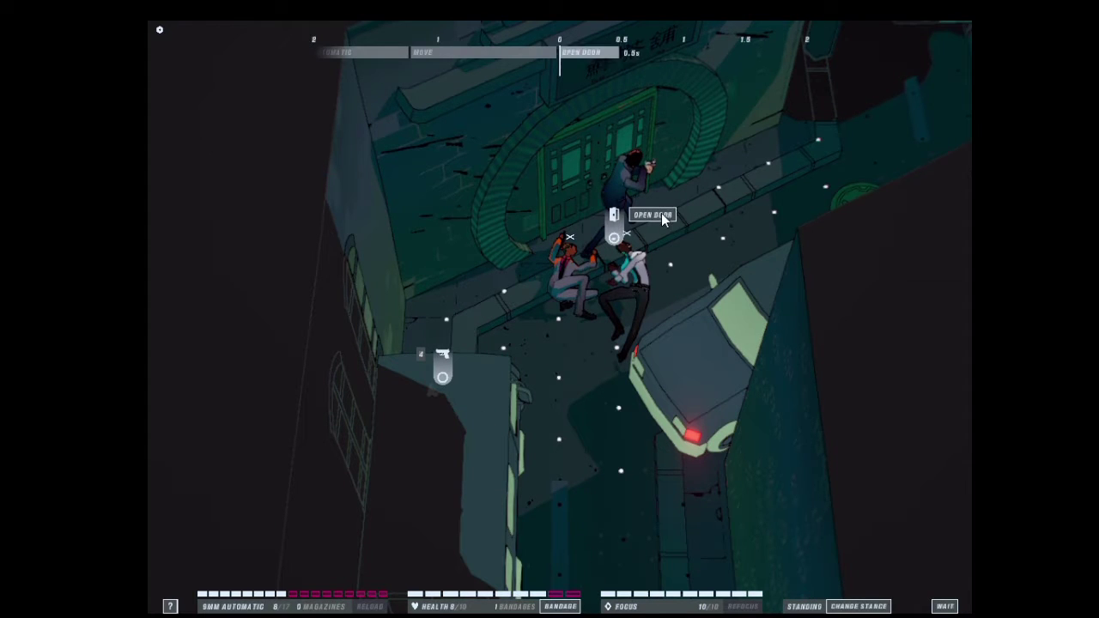
pyautogui.click(661, 219)
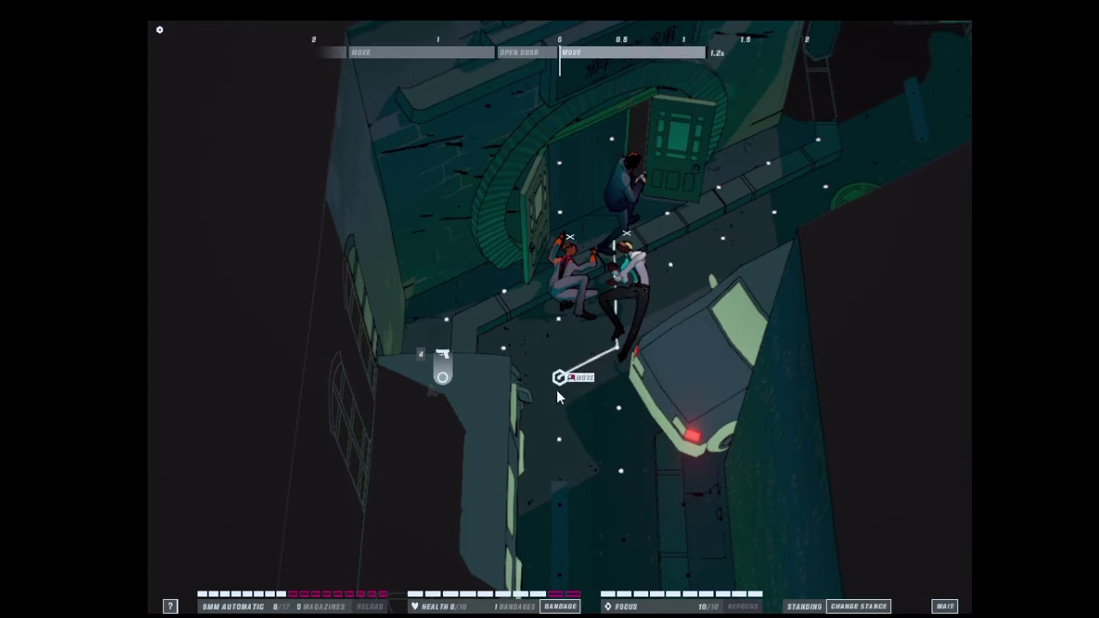
# Fall back by the car onto the ledge and shoot the emerging brawler
pyautogui.click(553, 395)
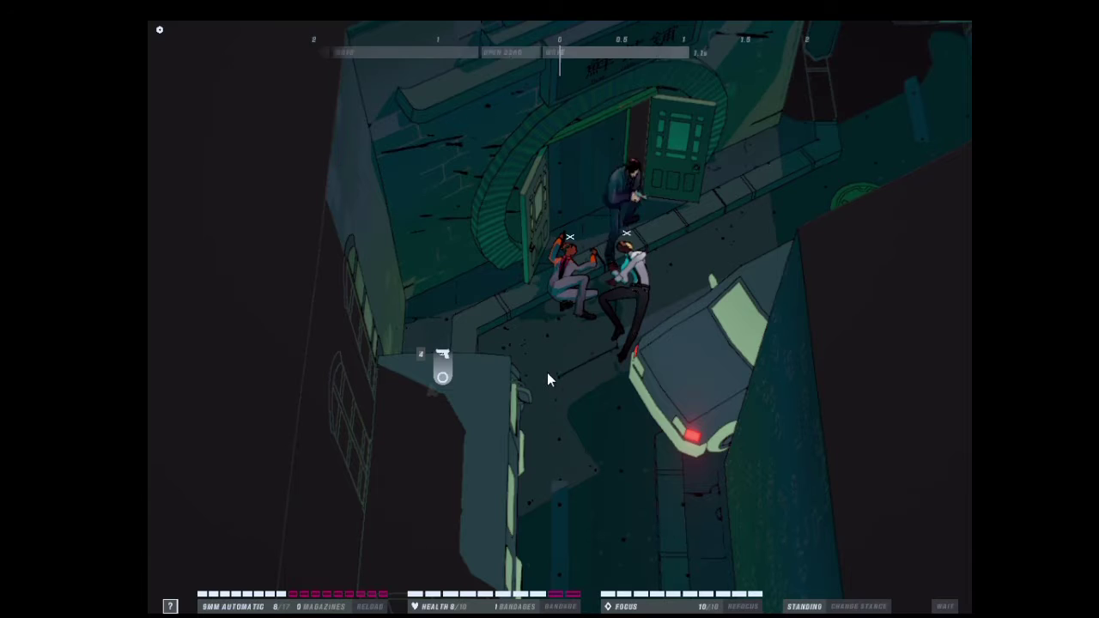
pyautogui.click(558, 438)
pyautogui.click(566, 439)
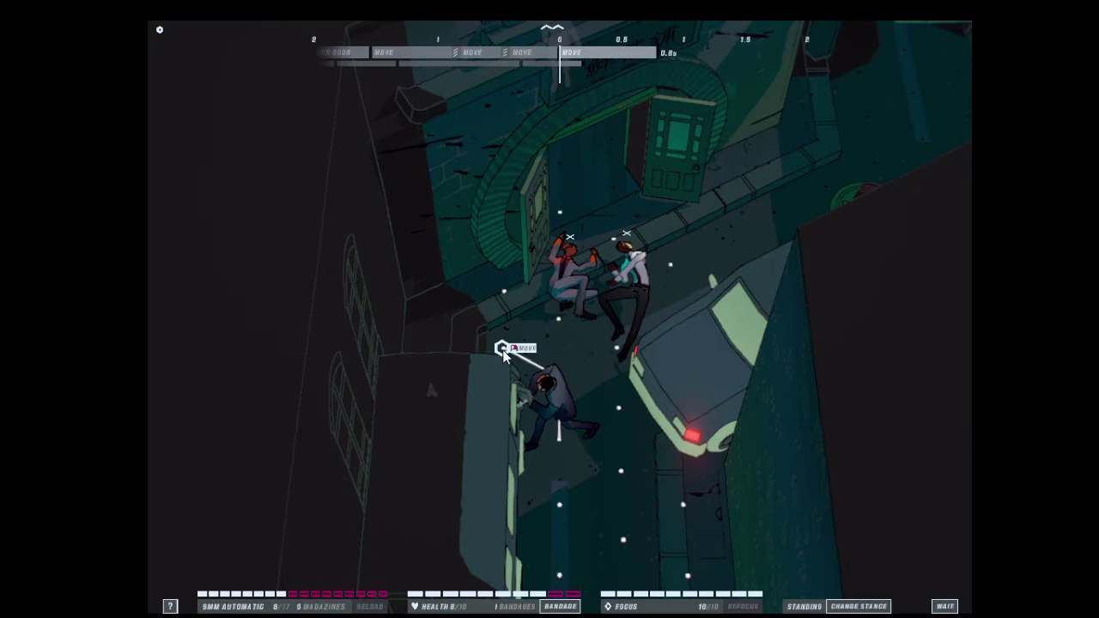
pyautogui.click(536, 358)
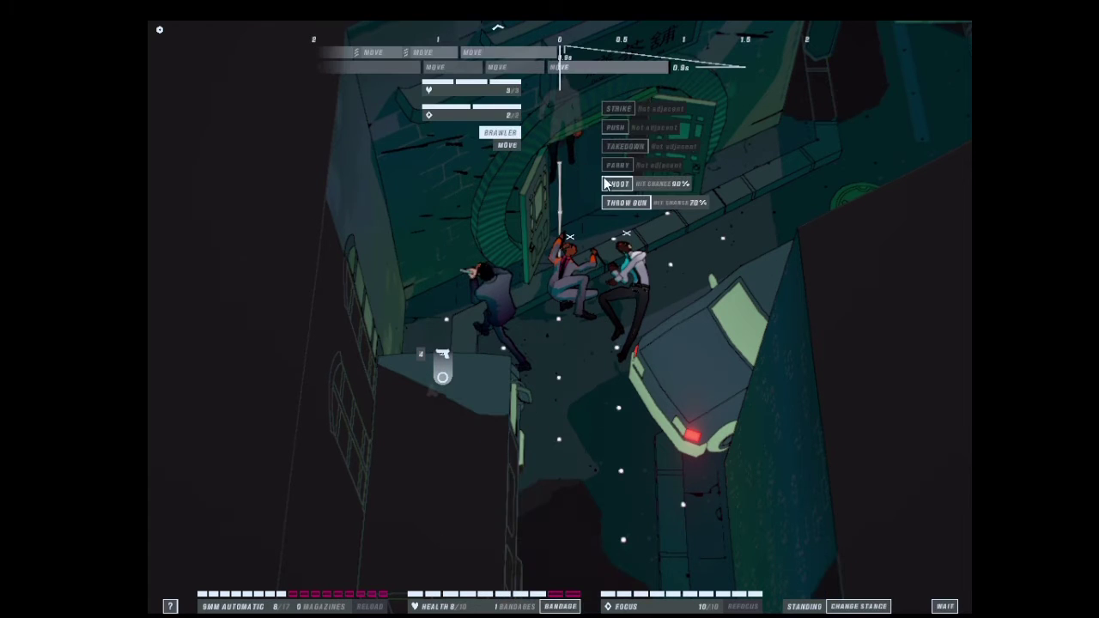
pyautogui.click(617, 184)
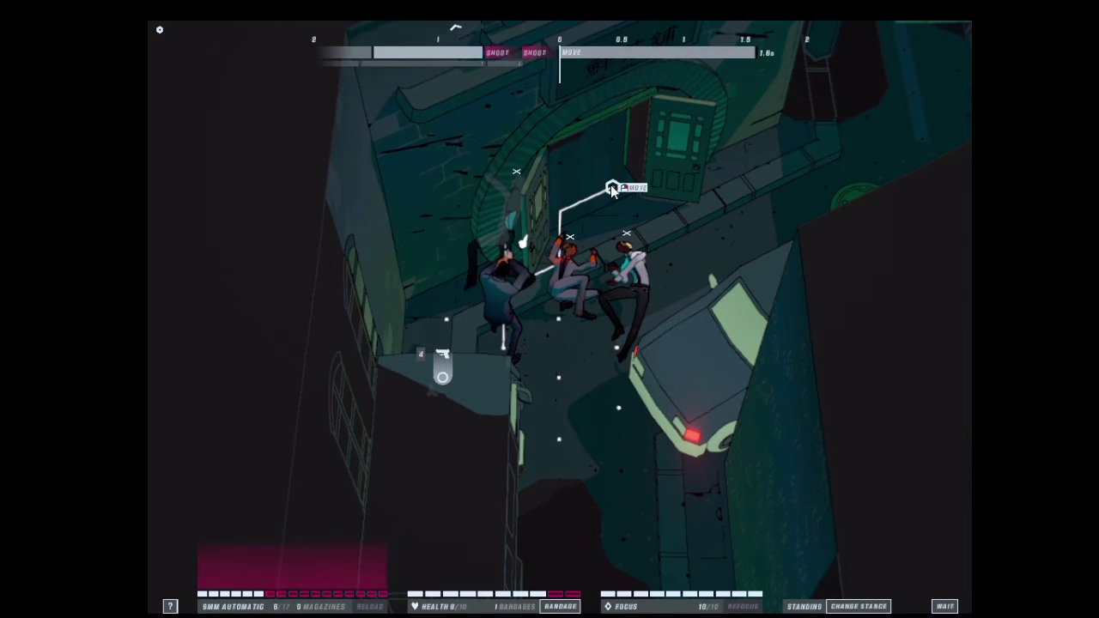
# Move past the fallen enemies back up to the teahouse doorway
pyautogui.click(566, 377)
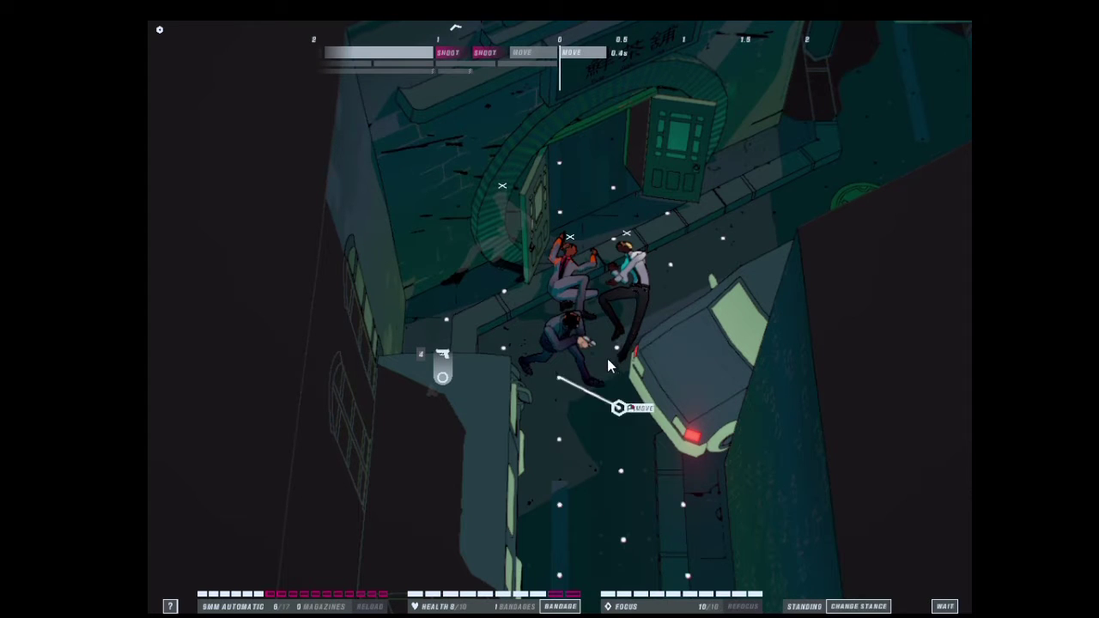
pyautogui.click(617, 402)
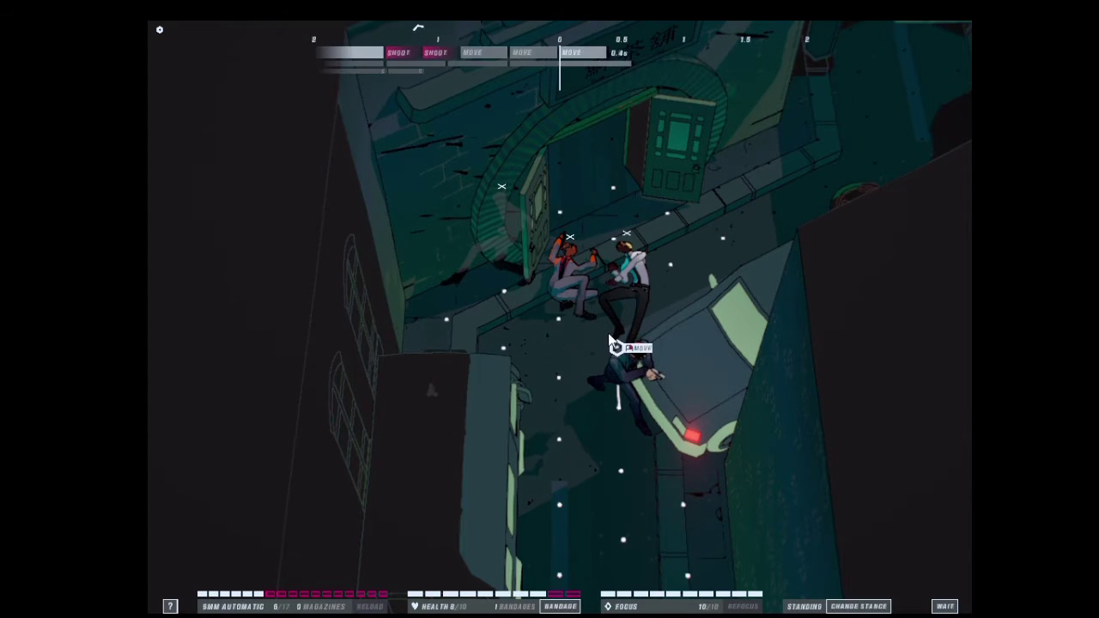
pyautogui.click(615, 345)
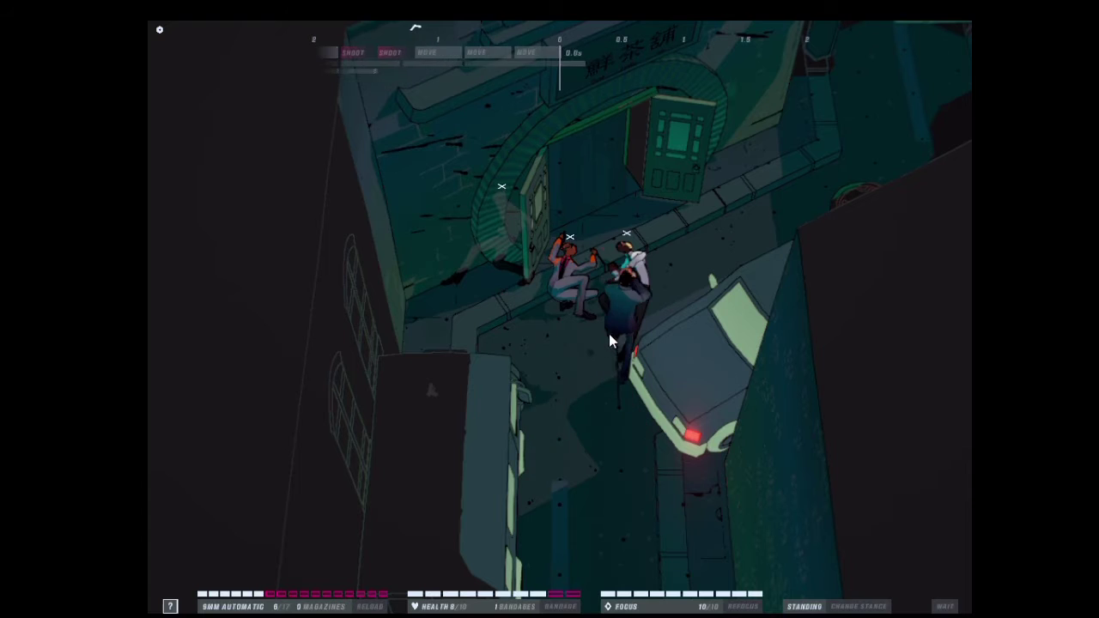
pyautogui.click(618, 259)
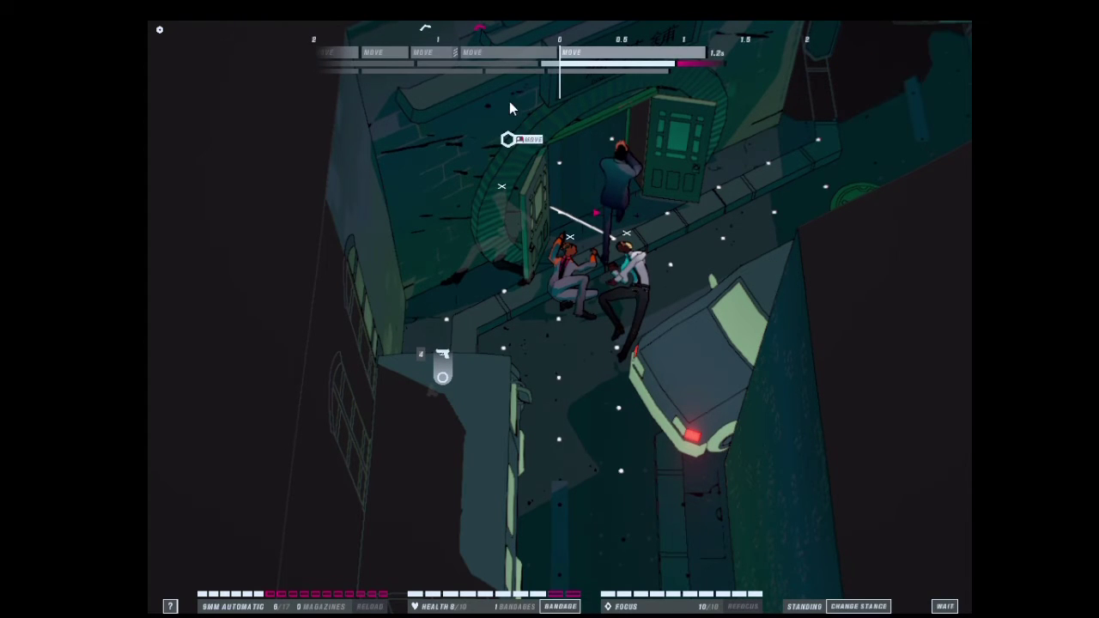
# Shoot the first security guard in the upstairs room twice
pyautogui.moveTo(498, 86); pyautogui.dragTo(614, 278)
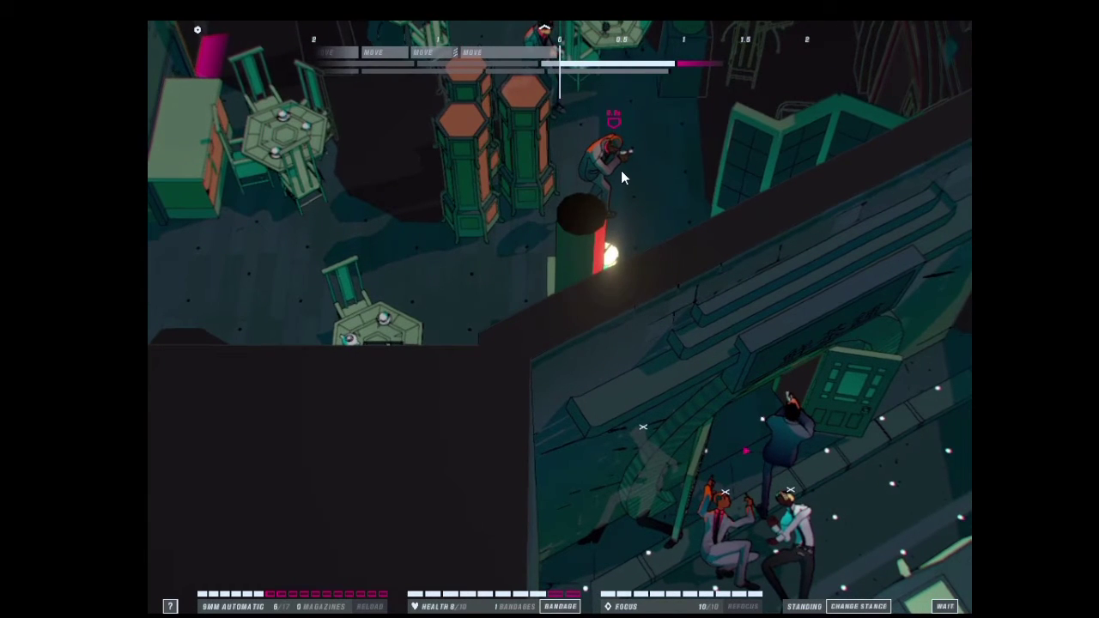
pyautogui.click(610, 159)
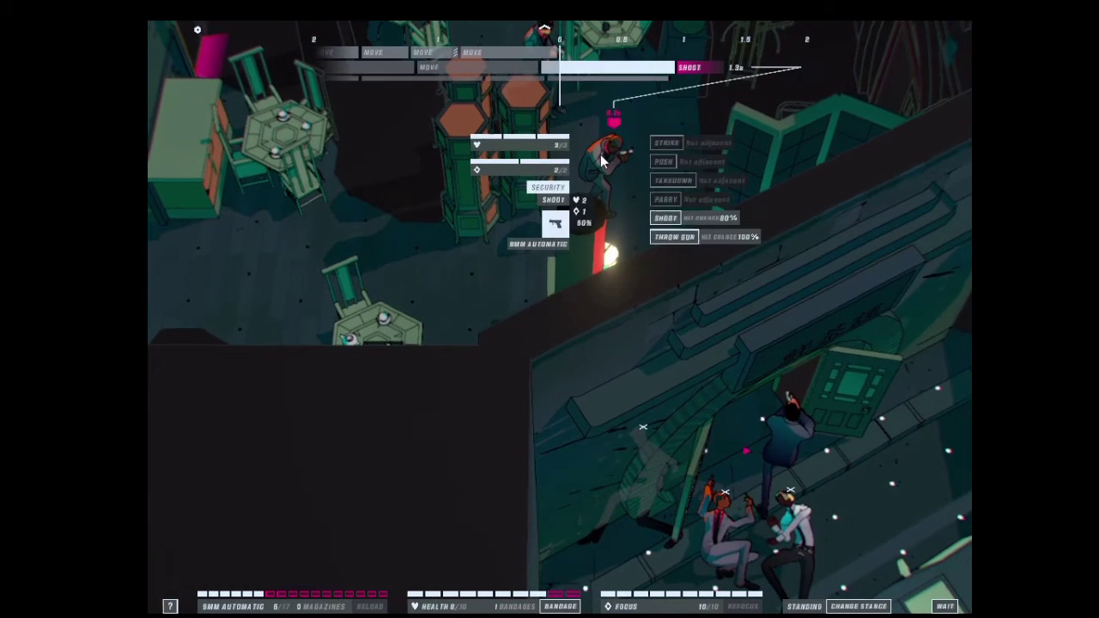
pyautogui.moveTo(571, 371)
pyautogui.mouseDown()
pyautogui.moveTo(377, 344)
pyautogui.moveTo(404, 318)
pyautogui.mouseUp()
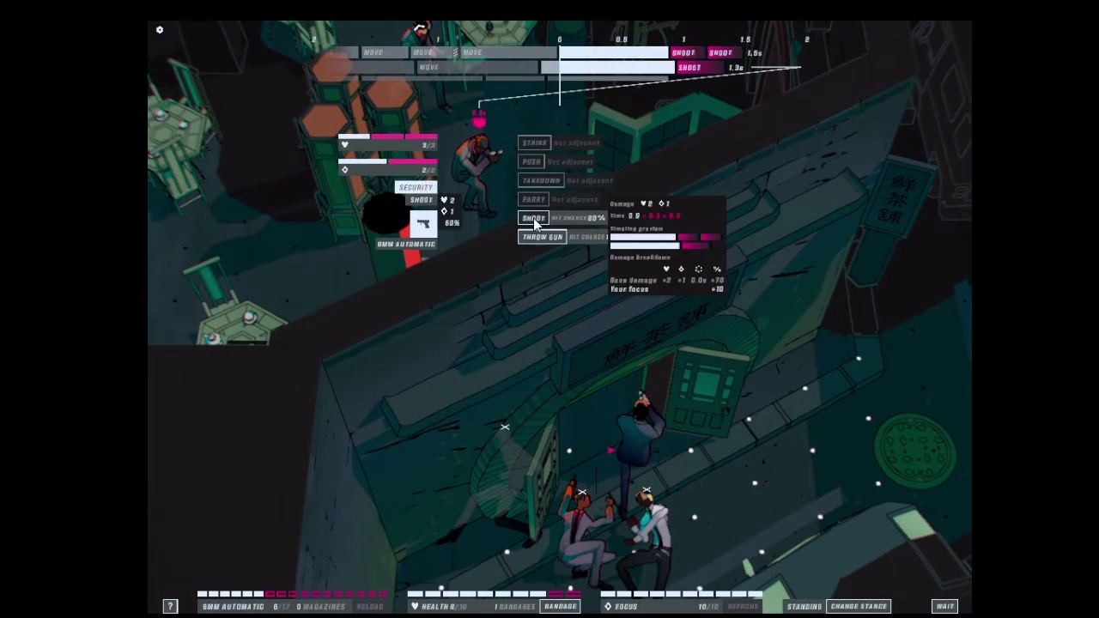
pyautogui.click(534, 218)
pyautogui.press('space')
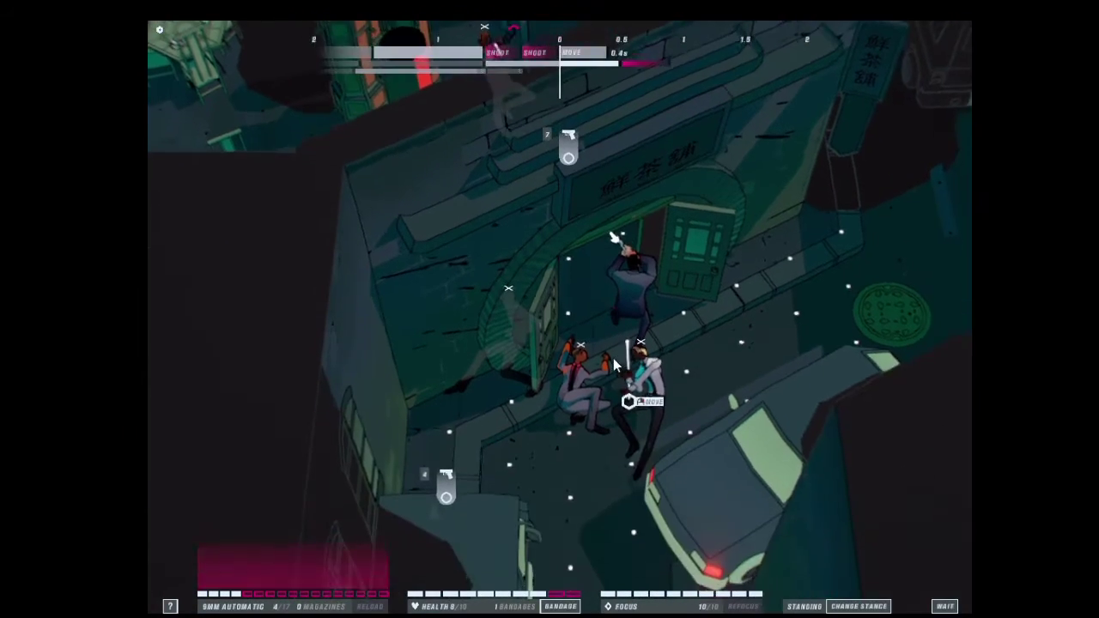
# Shoot the remaining upstairs security guard
pyautogui.moveTo(615, 365); pyautogui.dragTo(615, 515)
pyautogui.click(512, 169)
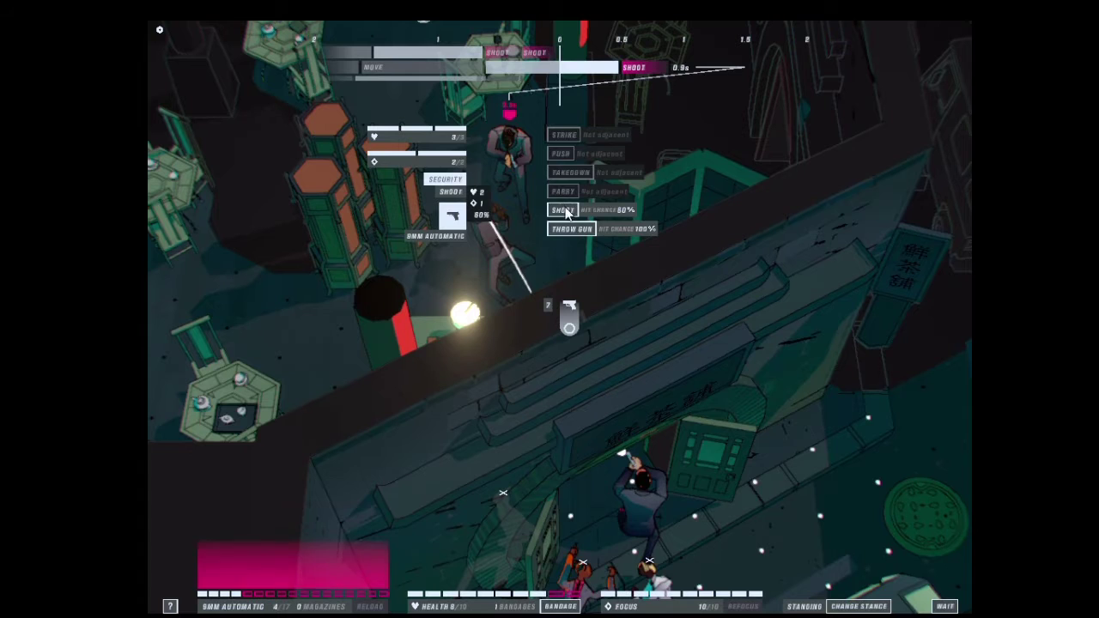
pyautogui.click(564, 211)
pyautogui.press('space')
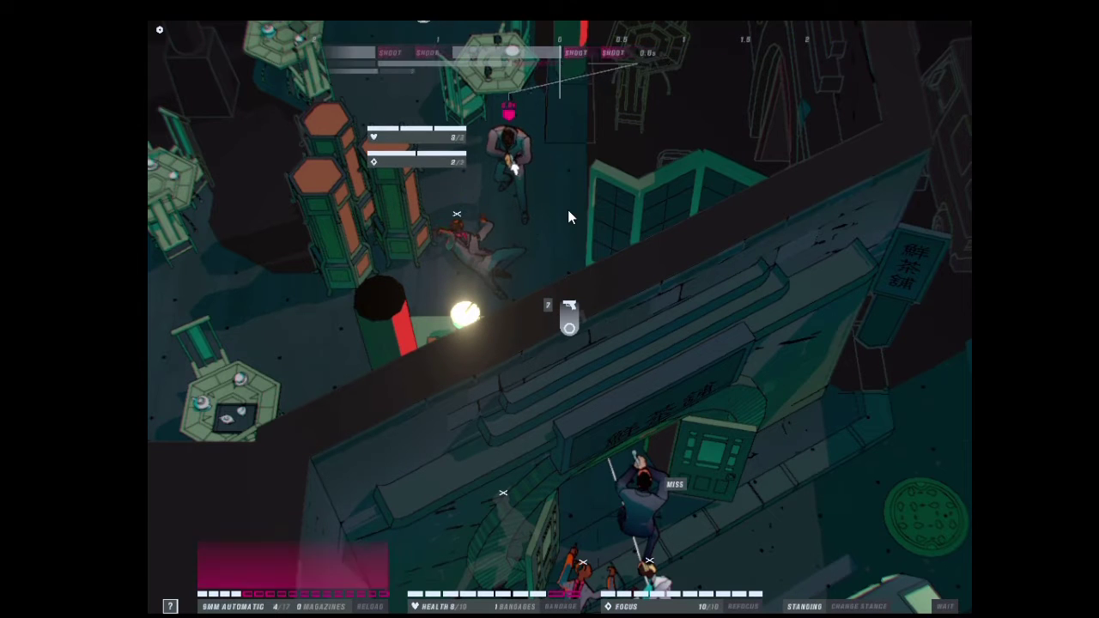
# Pick up the dropped pistol and target the next teahouse enemy
pyautogui.click(571, 333)
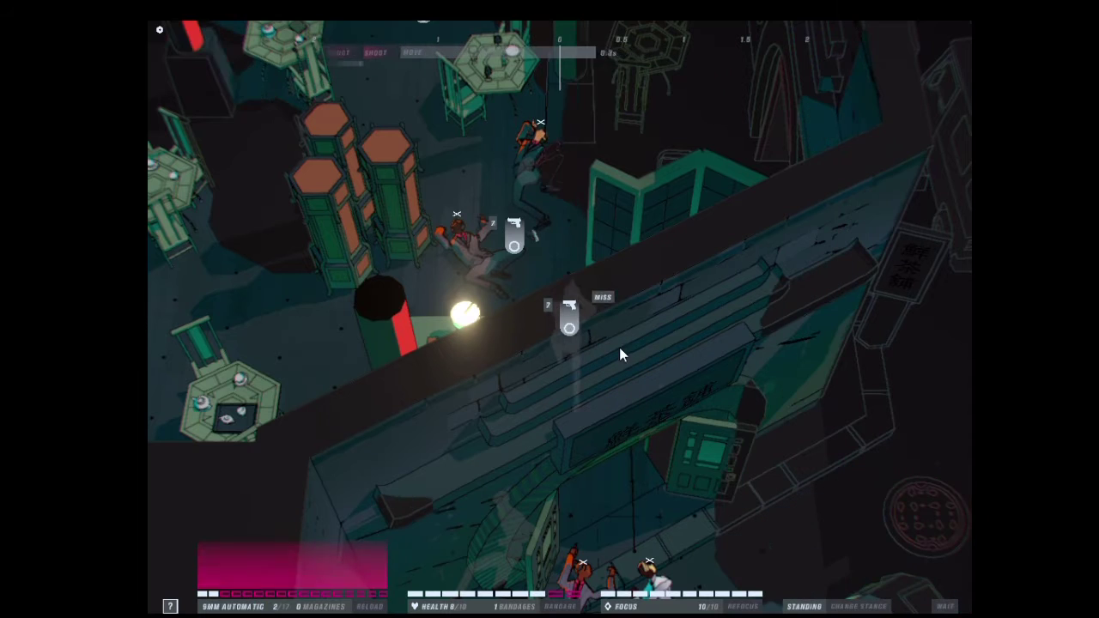
pyautogui.click(512, 249)
pyautogui.click(477, 209)
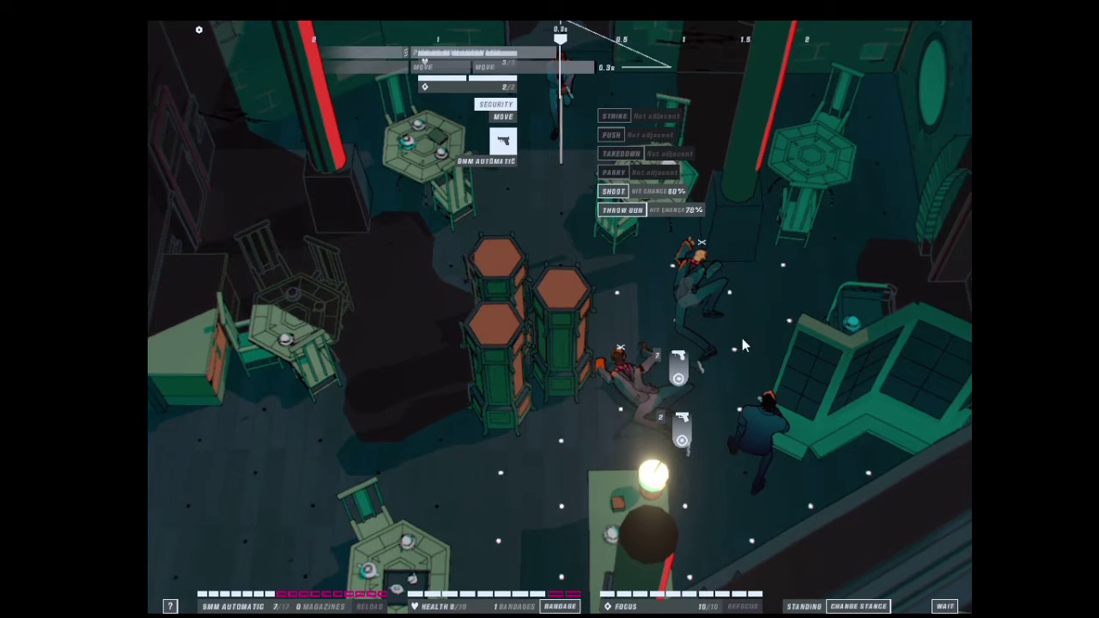
# Advance into the room, shoot the guard at the top, and bandage John's wounds
pyautogui.click(729, 350)
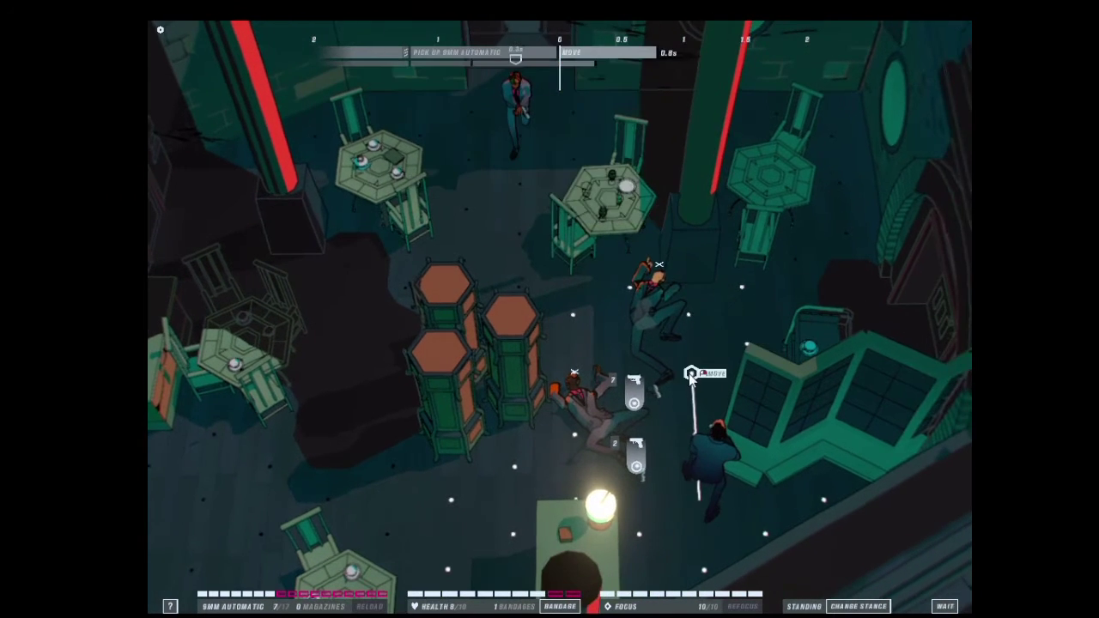
pyautogui.click(690, 375)
pyautogui.click(533, 166)
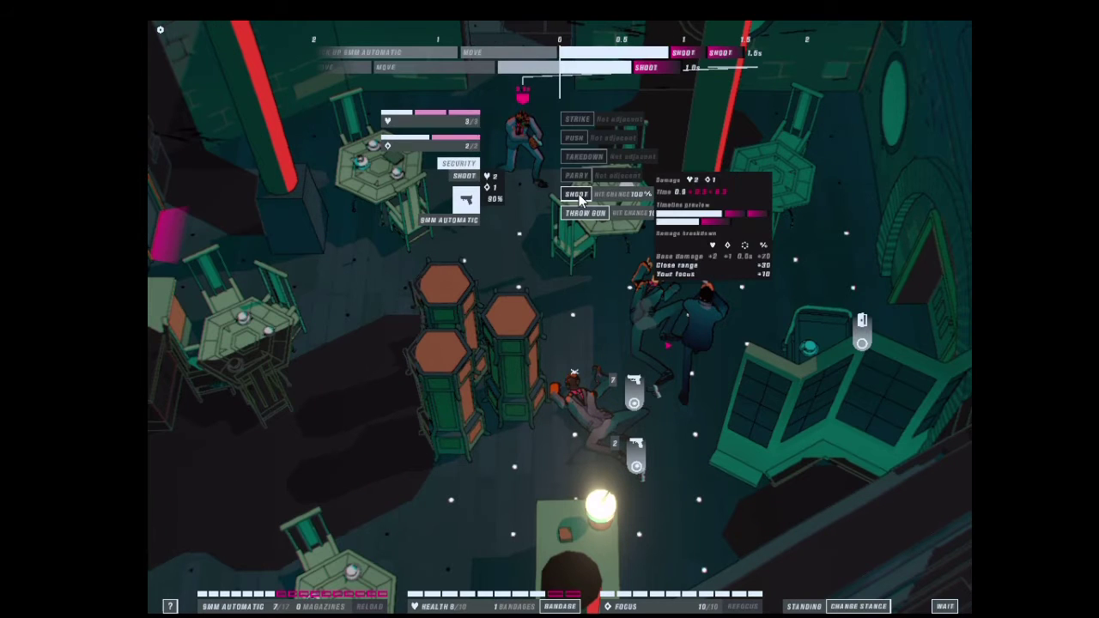
pyautogui.click(579, 194)
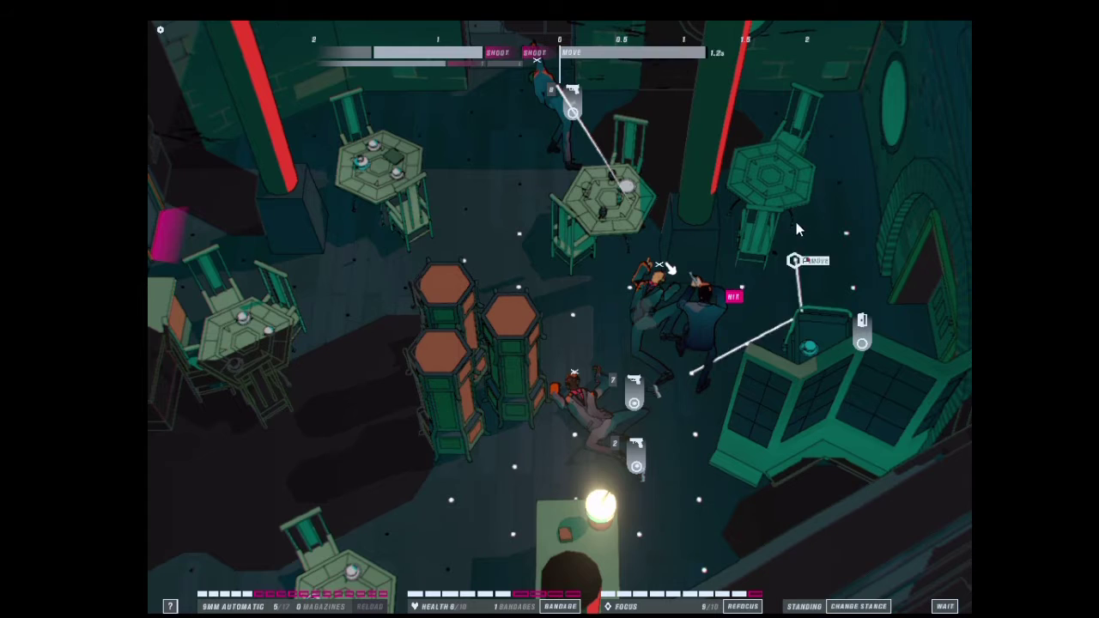
pyautogui.click(843, 235)
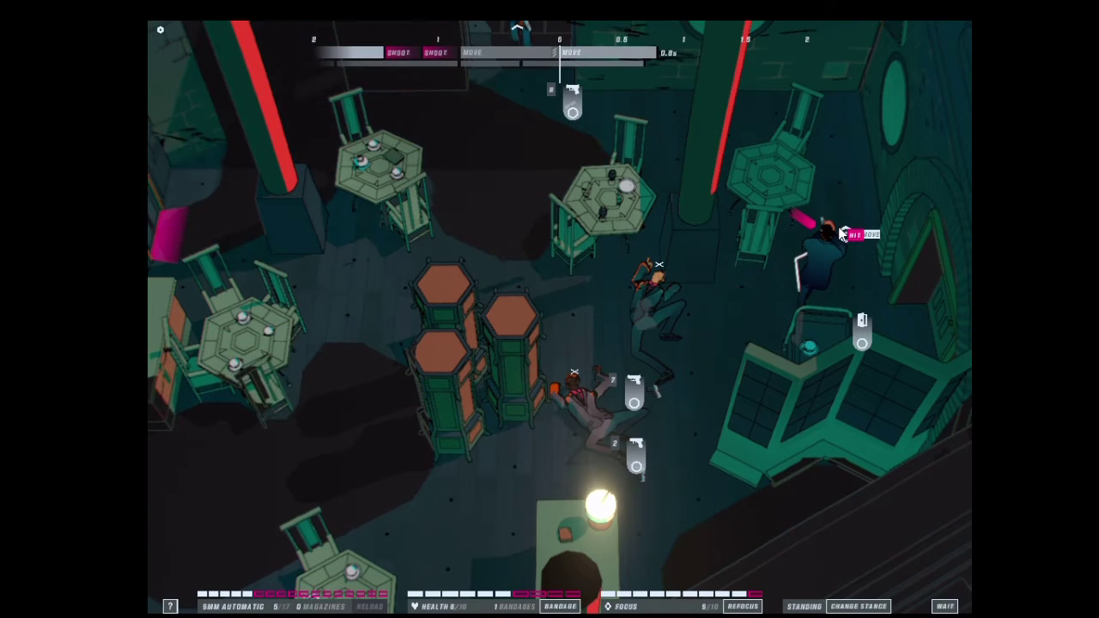
pyautogui.click(560, 607)
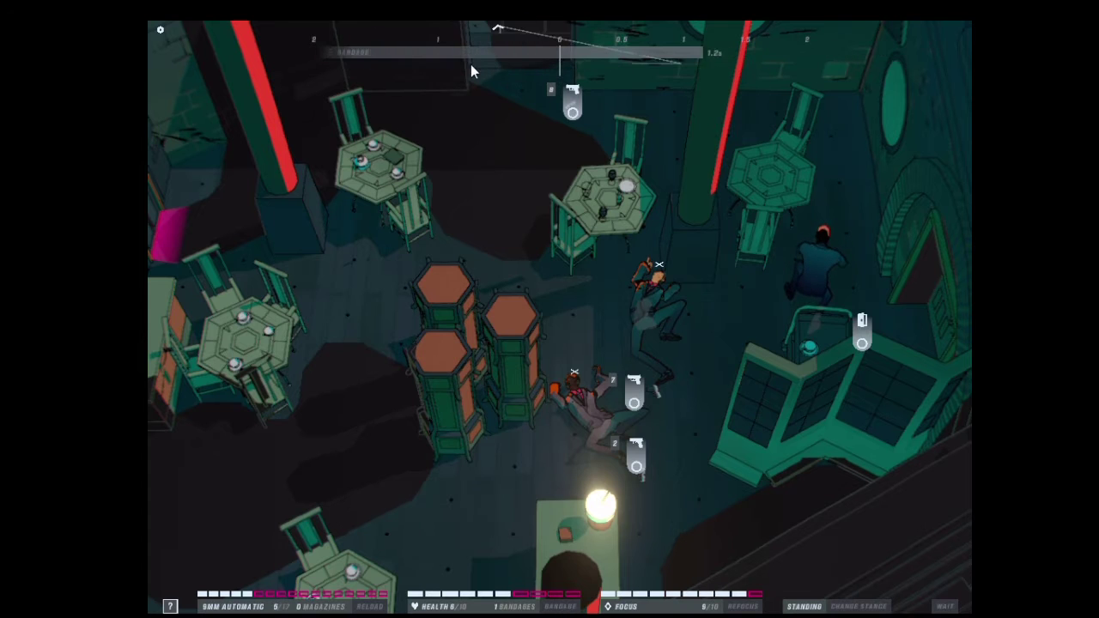
pyautogui.click(602, 316)
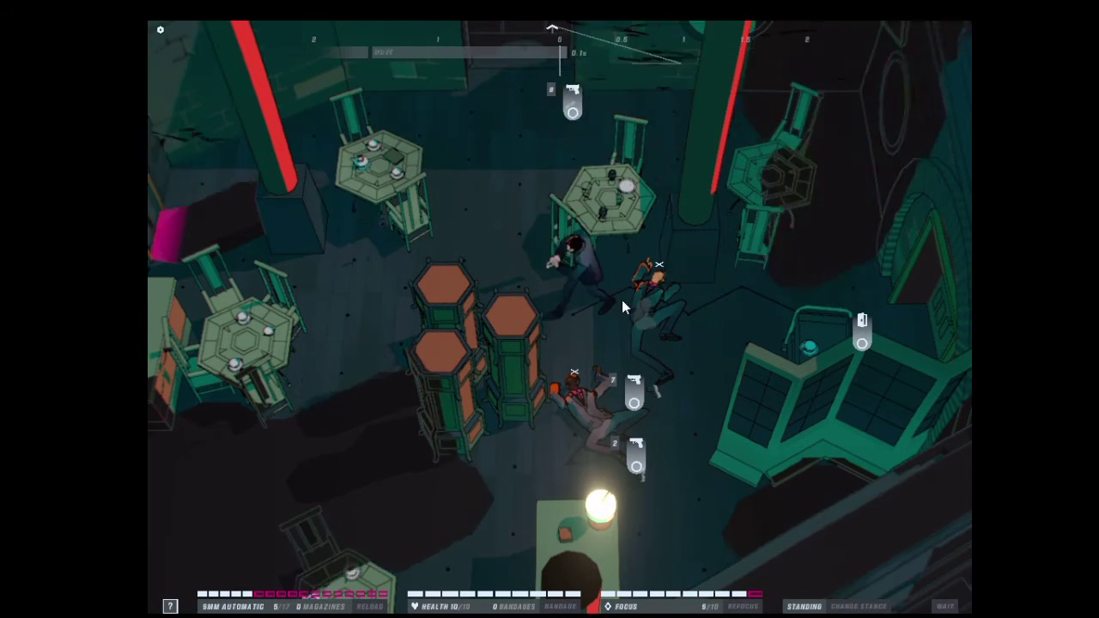
# Pick up the downed enemy's 9mm automatic and shoot the northern gunman
pyautogui.click(619, 428)
pyautogui.click(692, 384)
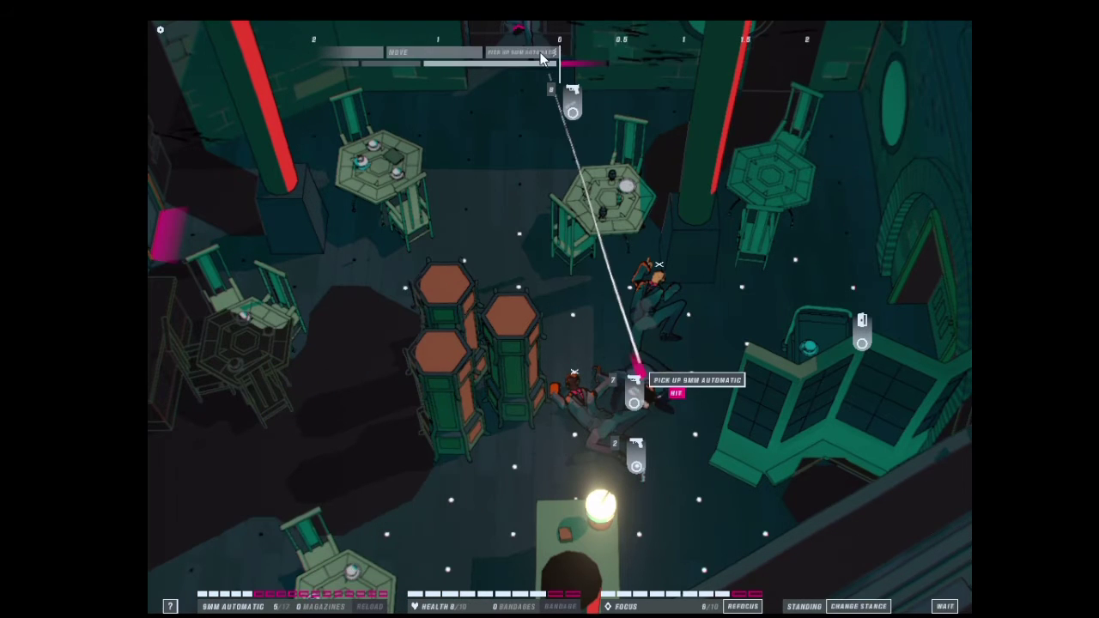
pyautogui.click(564, 81)
pyautogui.click(506, 183)
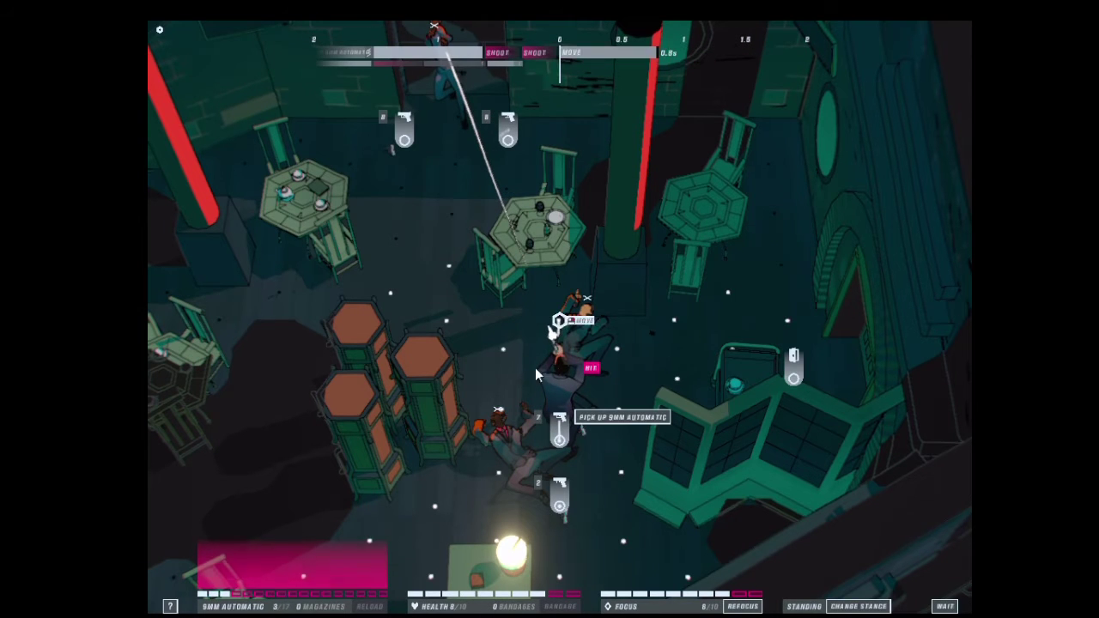
# Move John beside the tall pillars
pyautogui.click(451, 342)
pyautogui.click(395, 238)
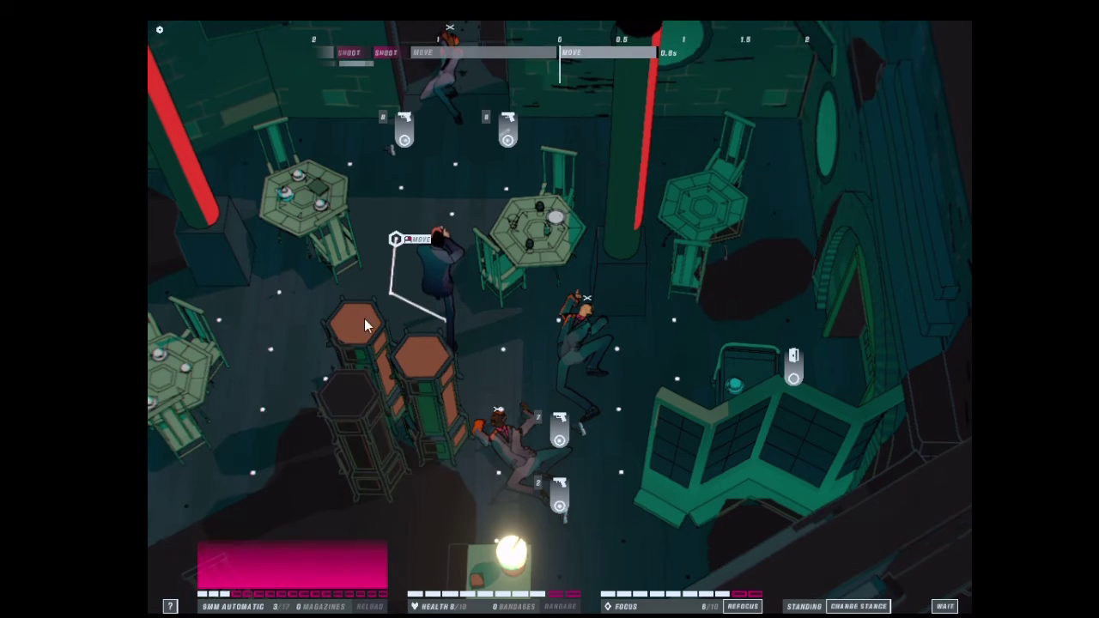
pyautogui.click(326, 321)
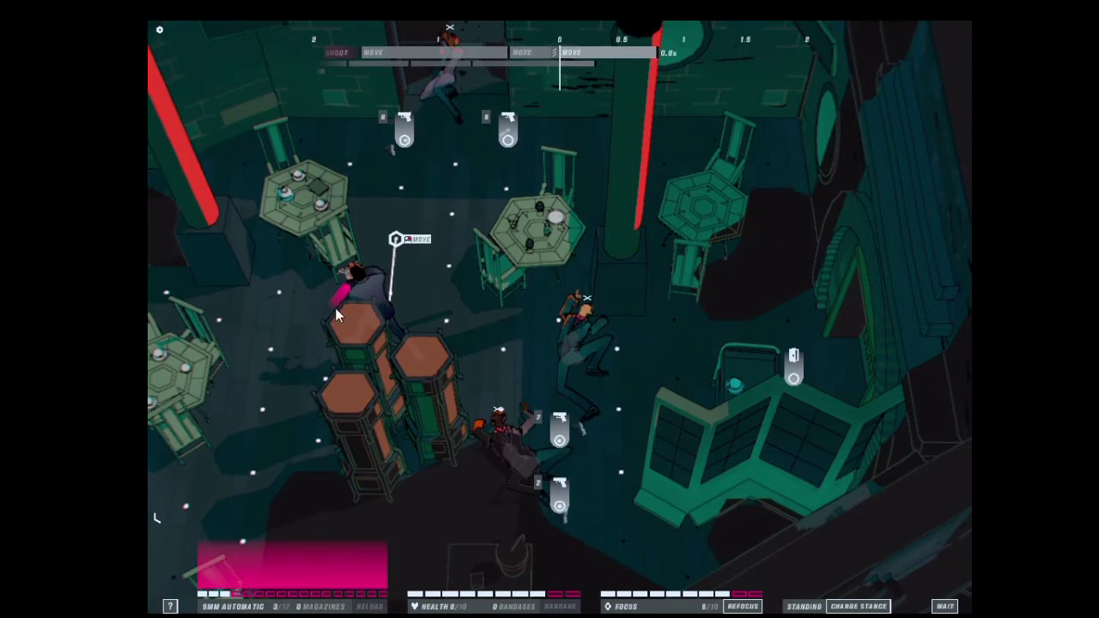
# Move toward the side corridor, dropping the extra queued move, and shoot the security guard
pyautogui.click(257, 473)
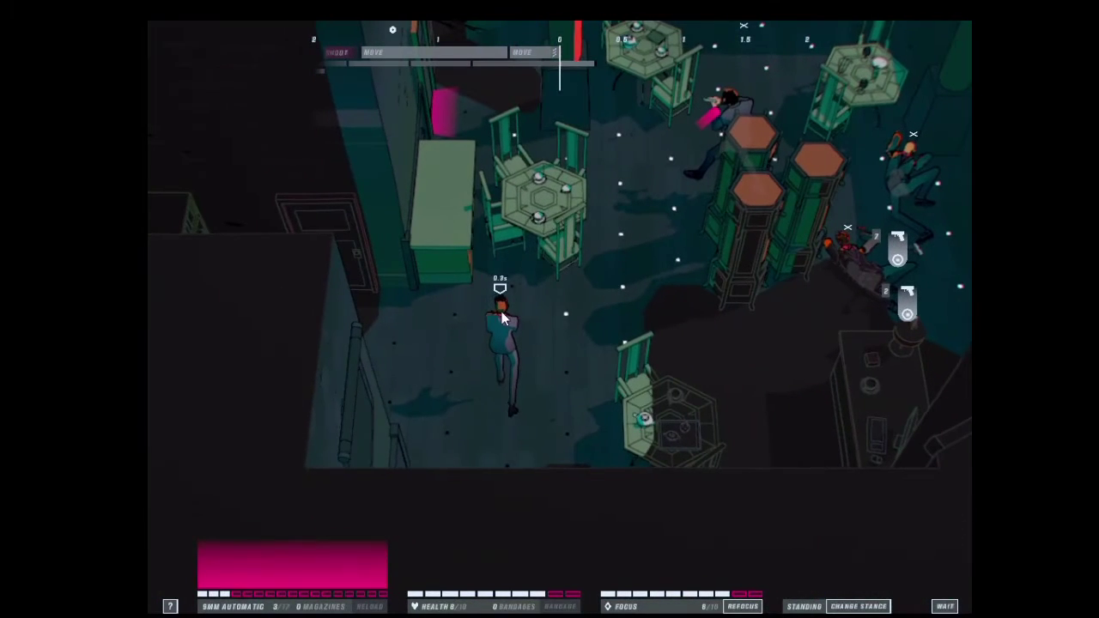
pyautogui.click(504, 320)
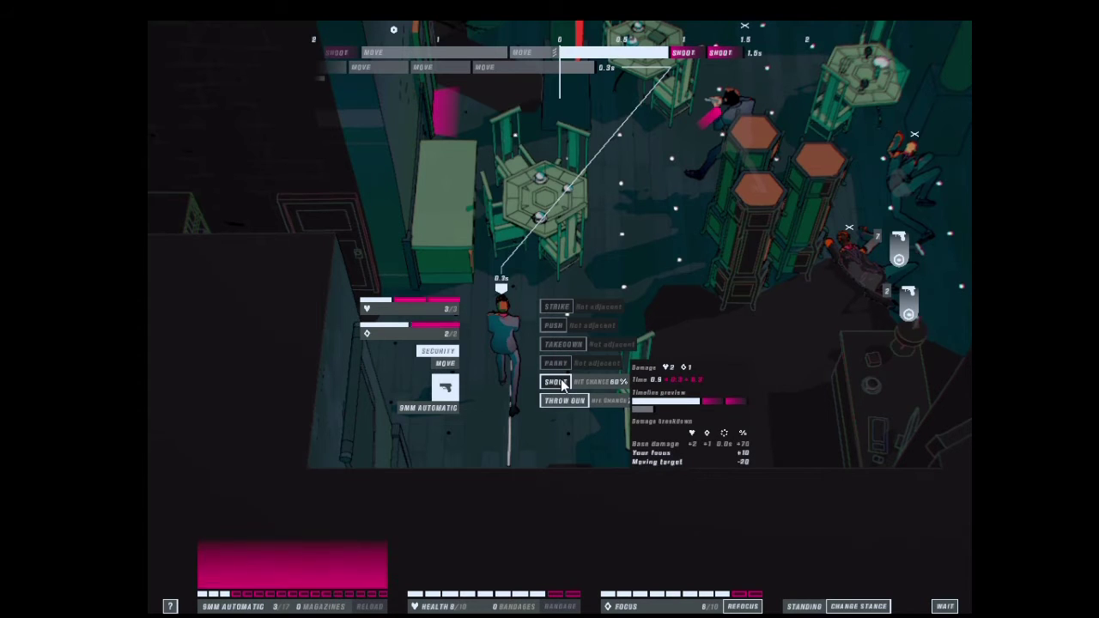
pyautogui.click(560, 379)
pyautogui.rightClick(700, 118)
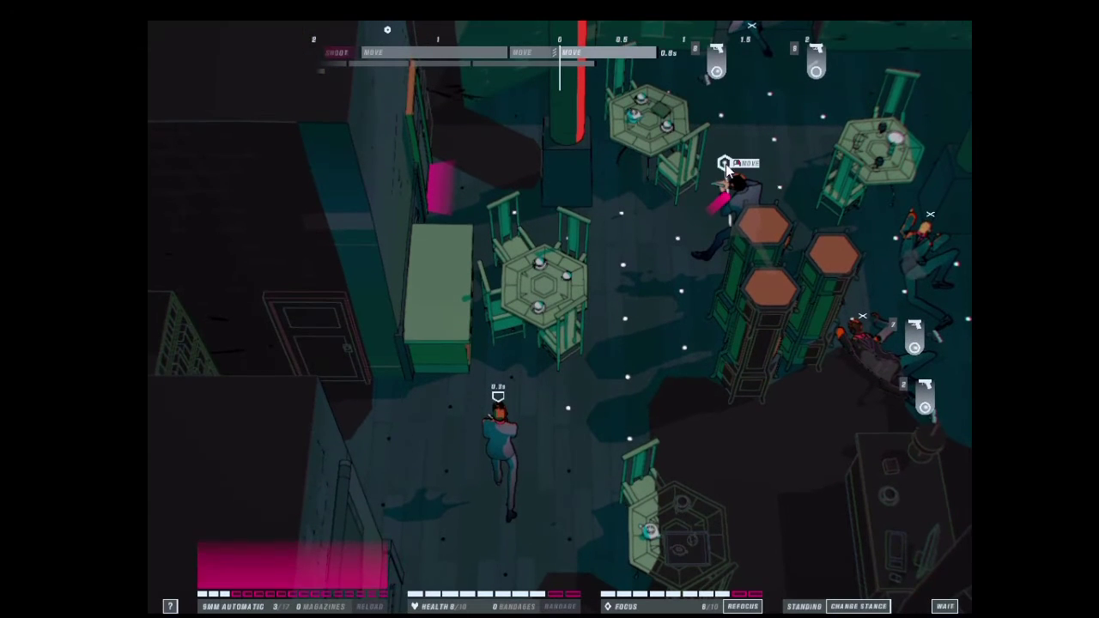
pyautogui.click(631, 215)
pyautogui.click(525, 386)
pyautogui.click(567, 449)
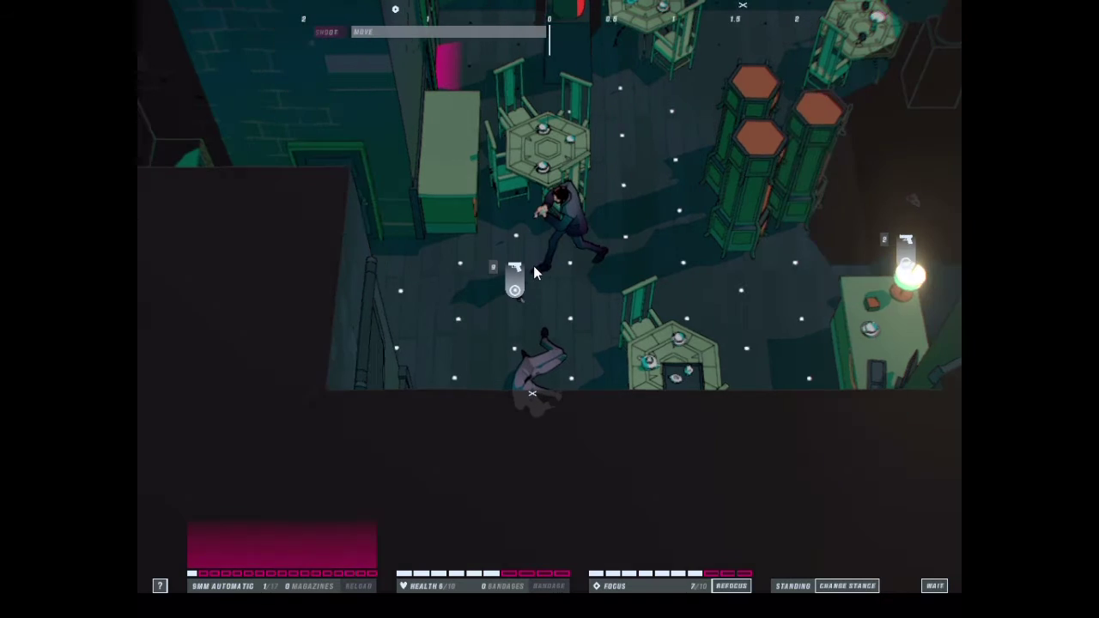
# Pick up a 9mm automatic, shoot the guard approaching from the left, then throw the empty gun
pyautogui.click(587, 379)
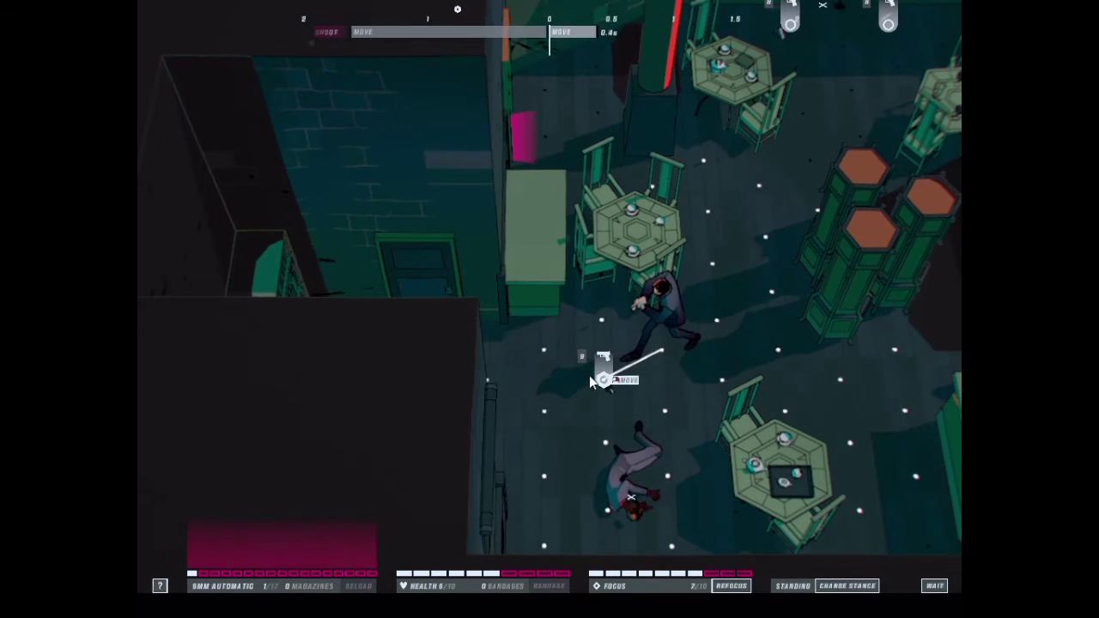
pyautogui.click(641, 354)
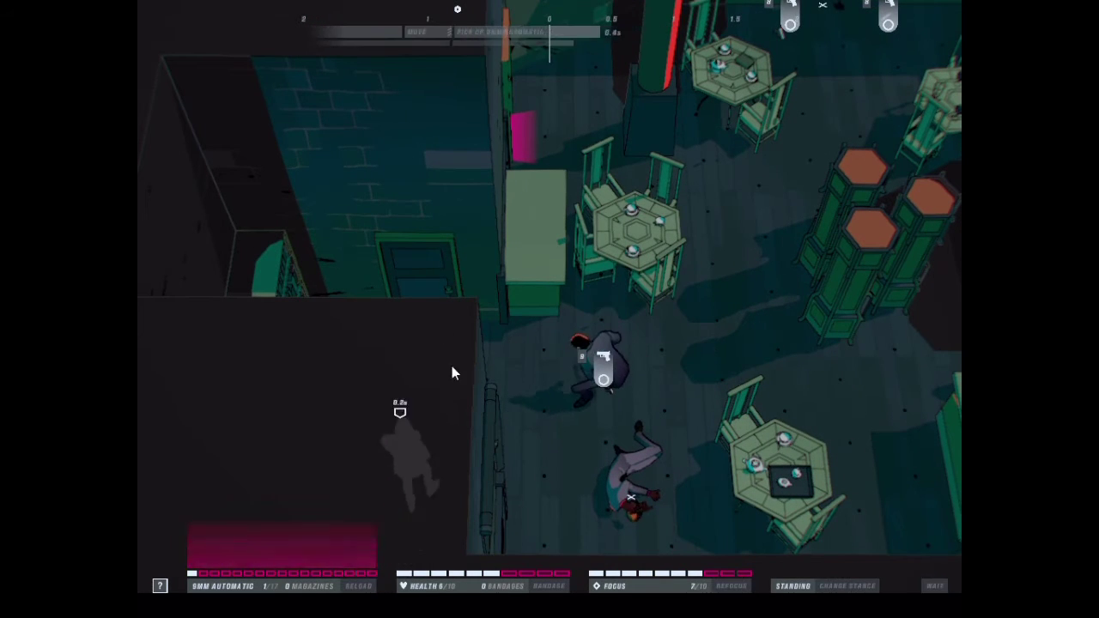
pyautogui.click(412, 412)
pyautogui.click(448, 454)
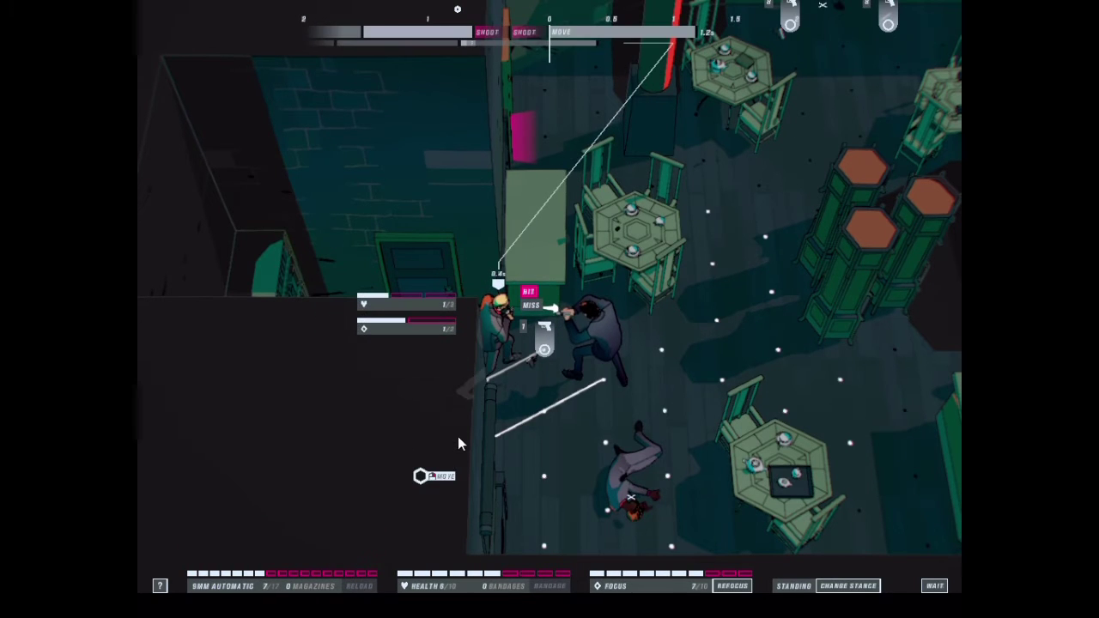
pyautogui.click(494, 318)
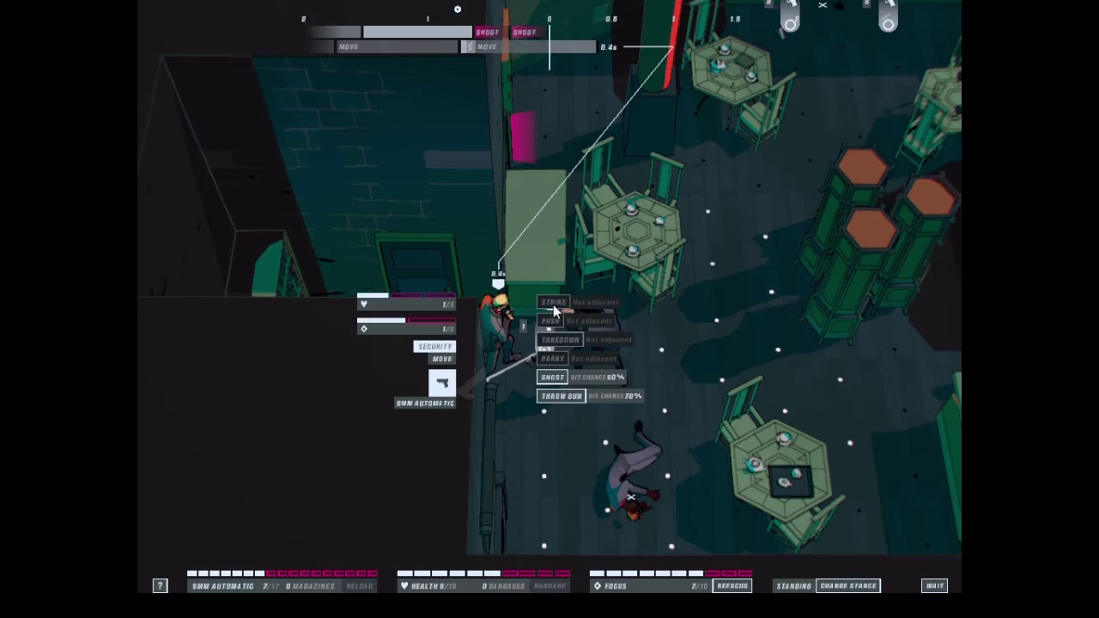
pyautogui.click(559, 396)
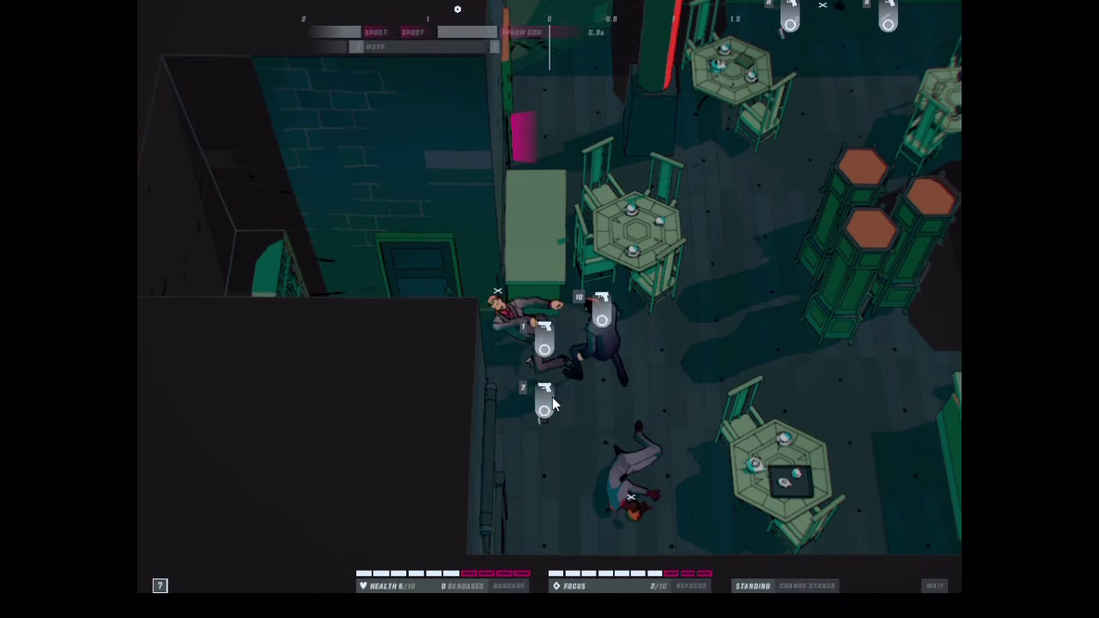
# Grab the 9mm by the table and head toward the body's dropped pistol
pyautogui.click(541, 349)
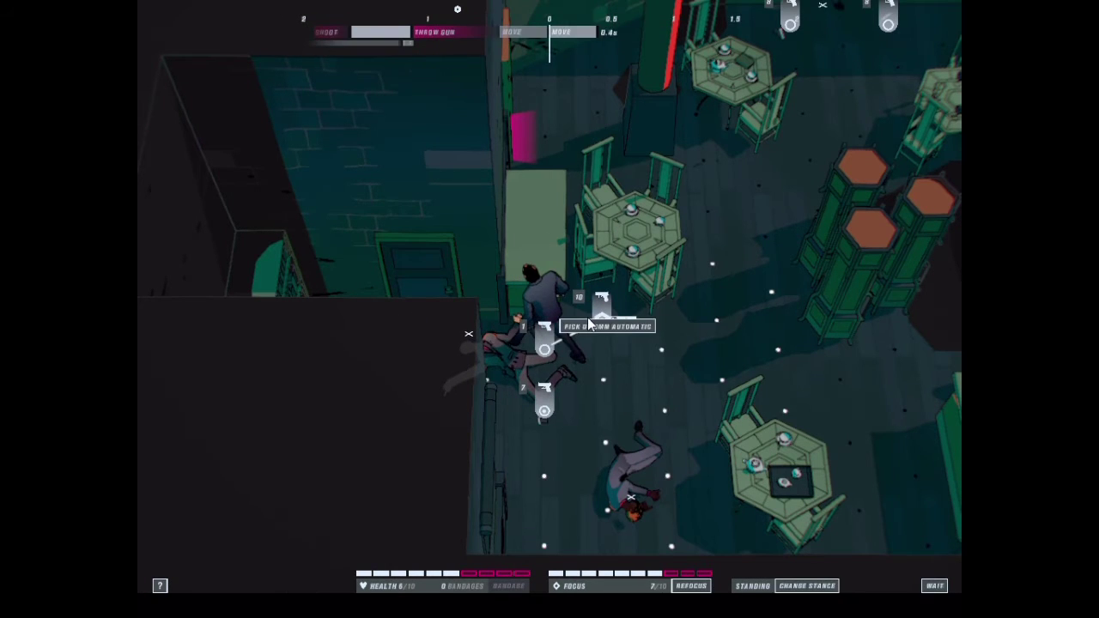
pyautogui.click(596, 328)
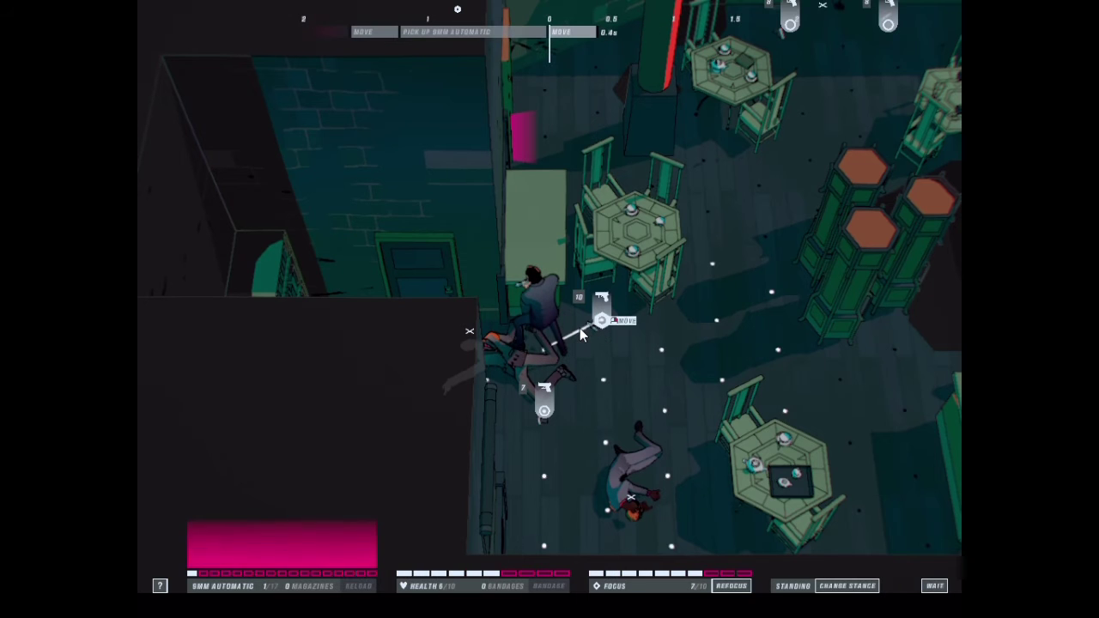
pyautogui.click(601, 323)
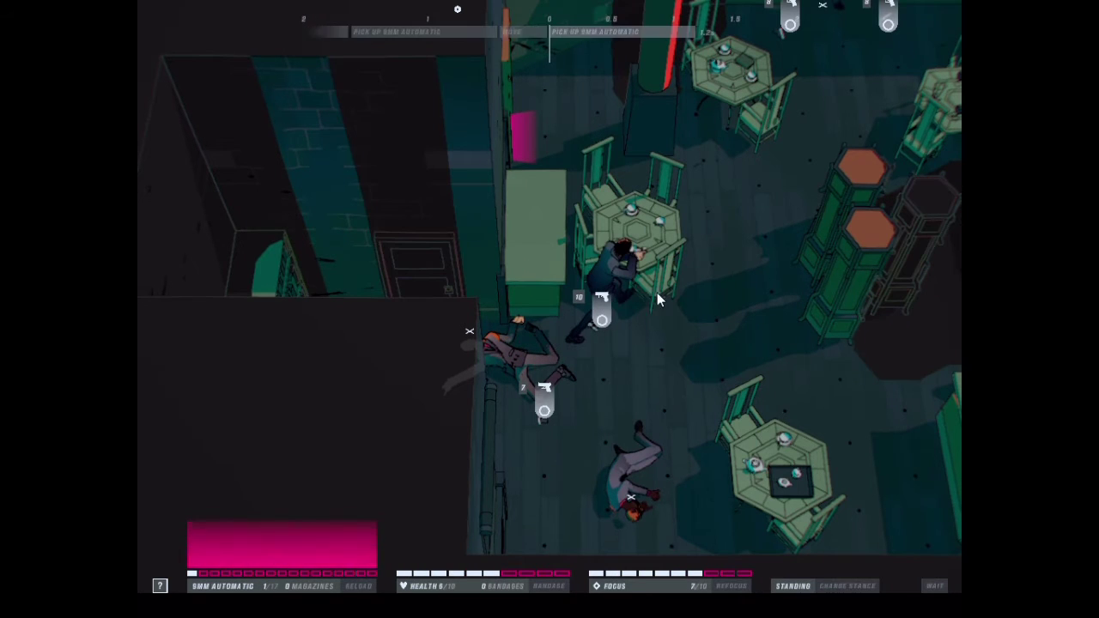
pyautogui.click(550, 405)
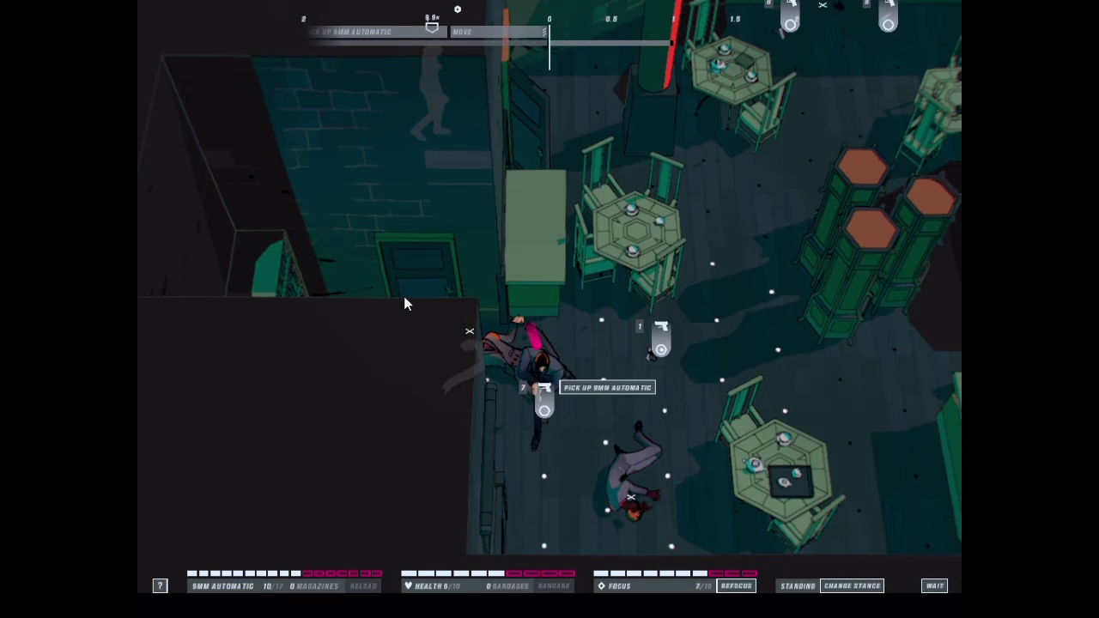
pyautogui.scroll(-2, 533, 266)
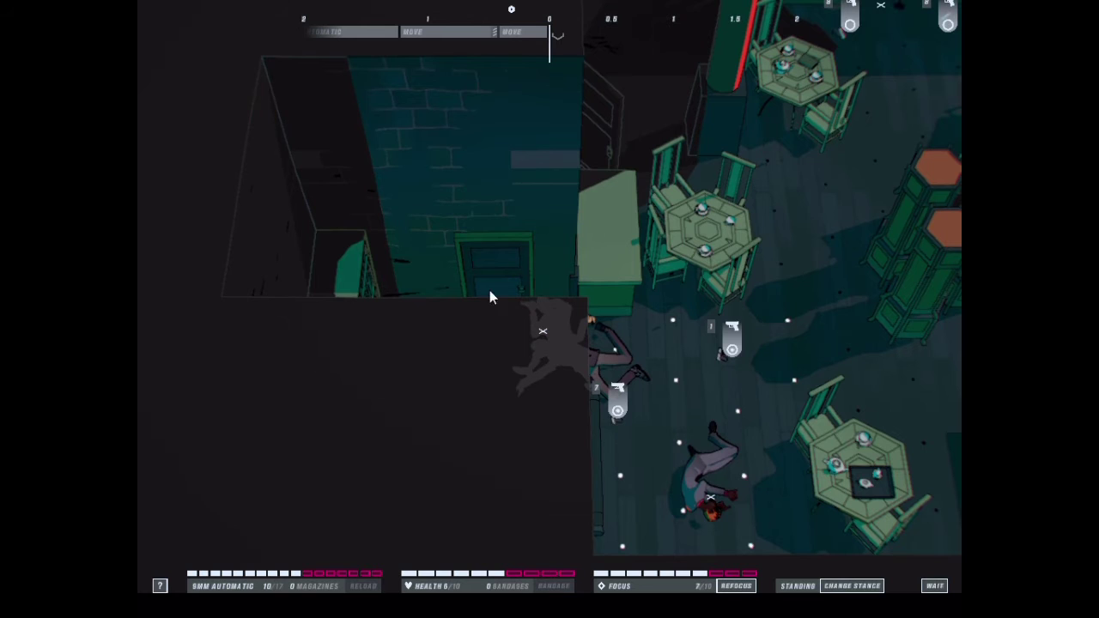
# Walk toward the table, shoot the charging brawler, and return to the doorway
pyautogui.click(671, 323)
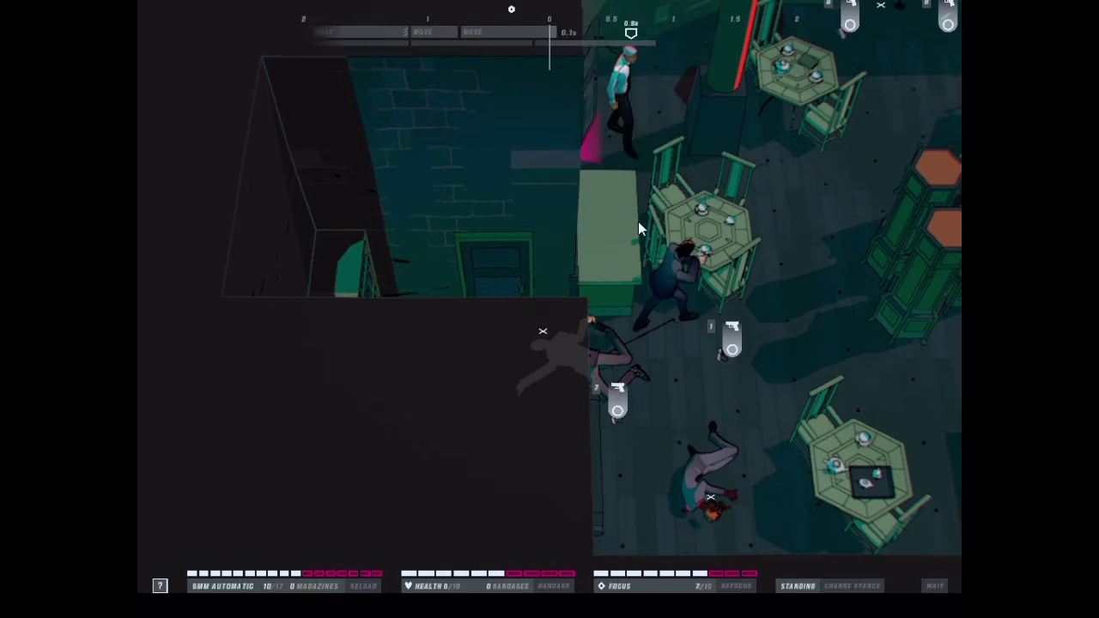
pyautogui.click(696, 170)
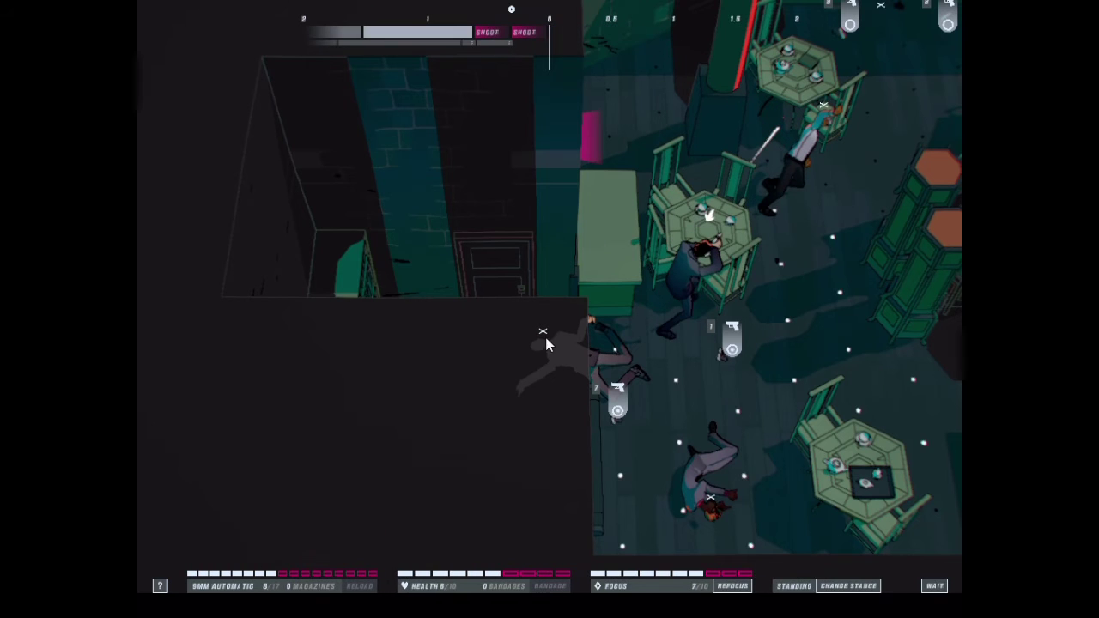
pyautogui.click(522, 331)
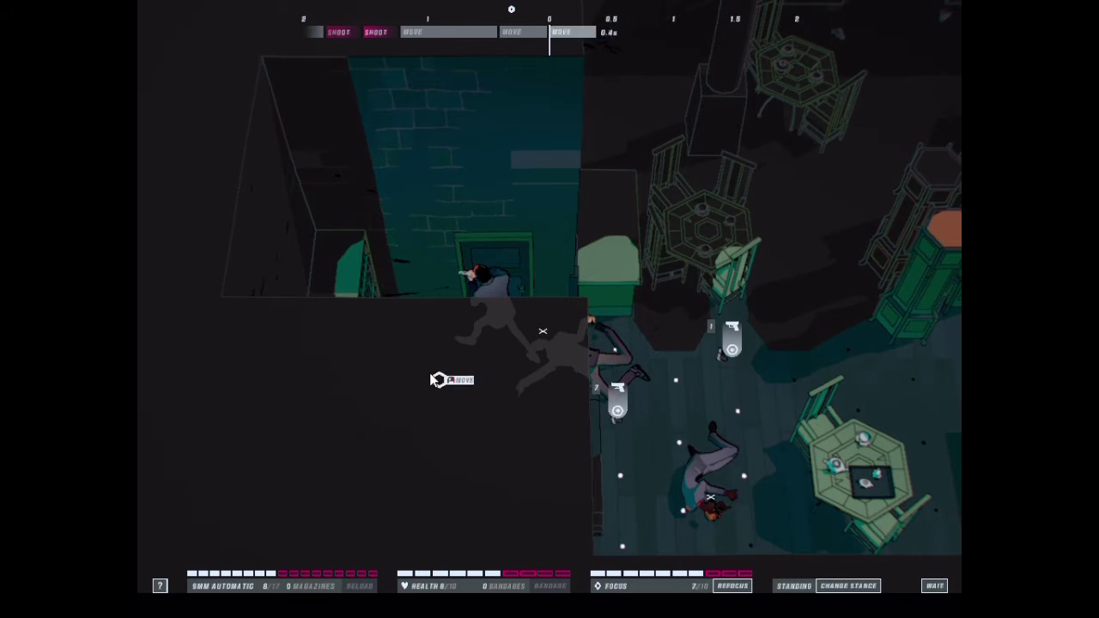
pyautogui.click(429, 372)
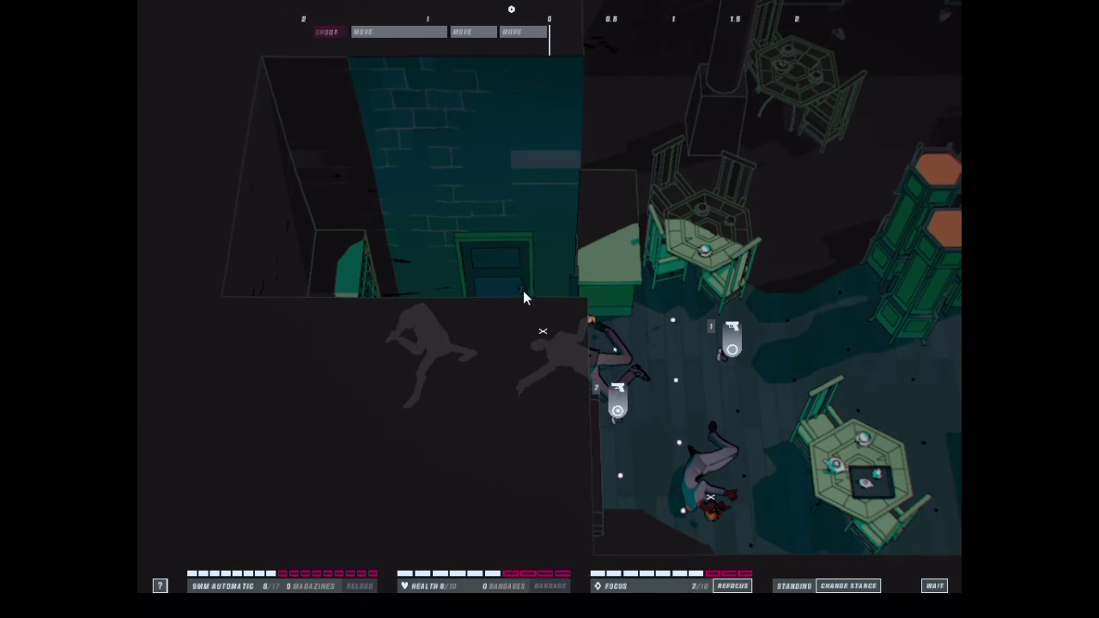
pyautogui.click(502, 348)
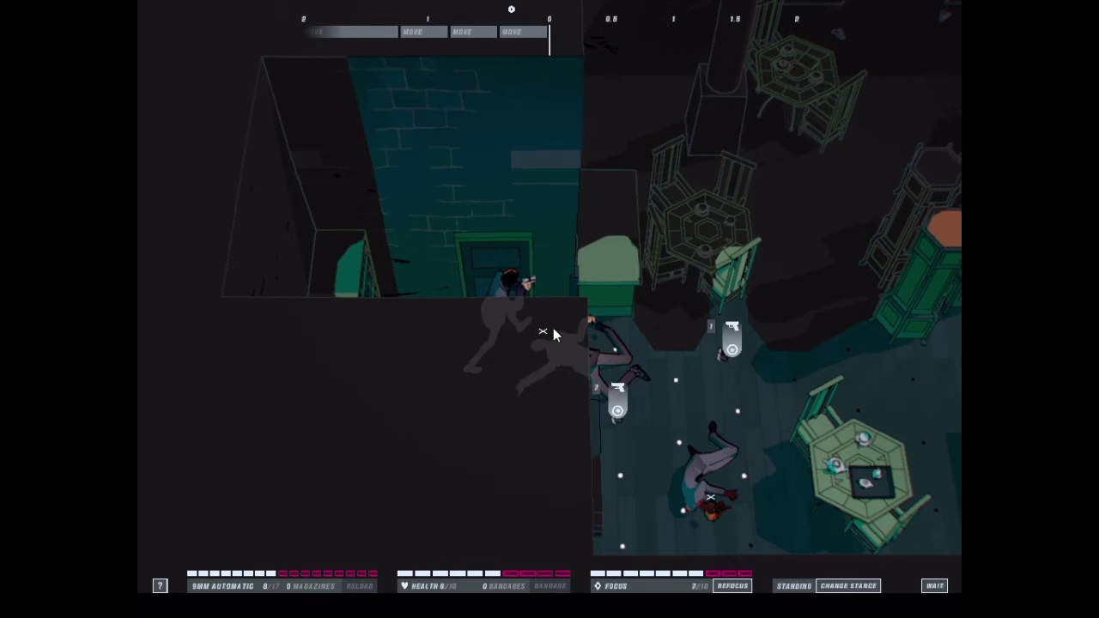
# Re-enter the room, grab the 9mm pistol, and move up between the tables
pyautogui.click(646, 349)
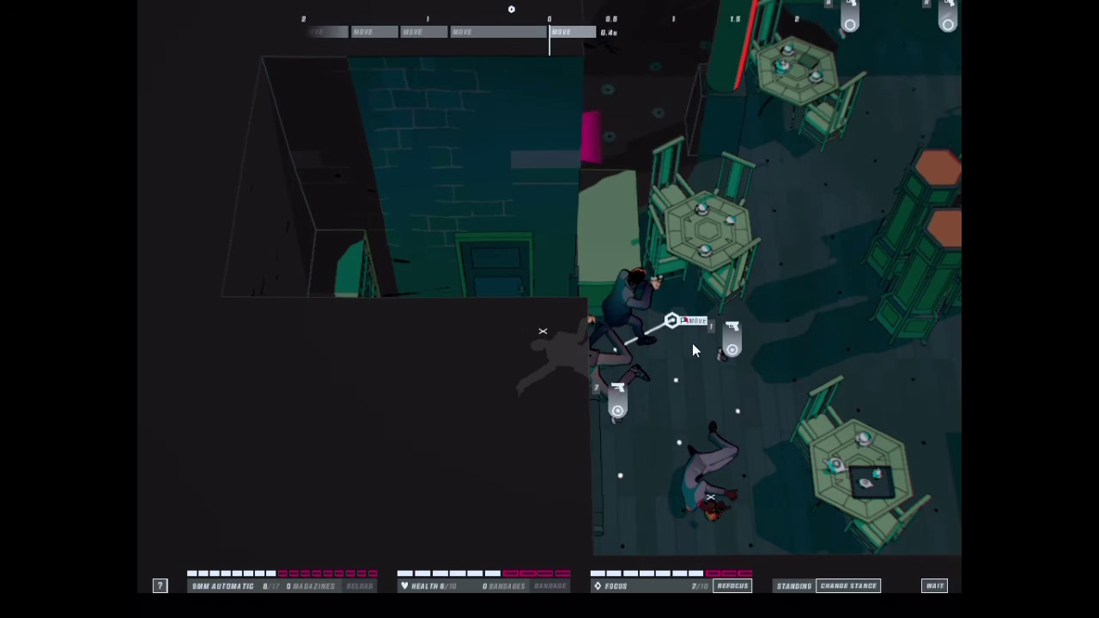
pyautogui.click(733, 341)
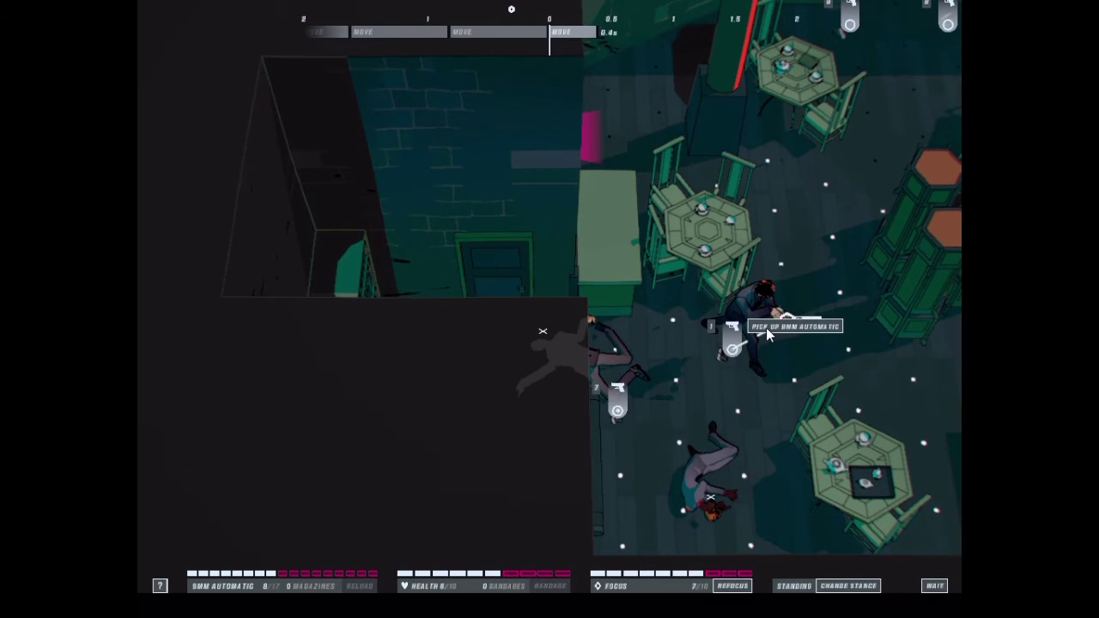
pyautogui.click(782, 263)
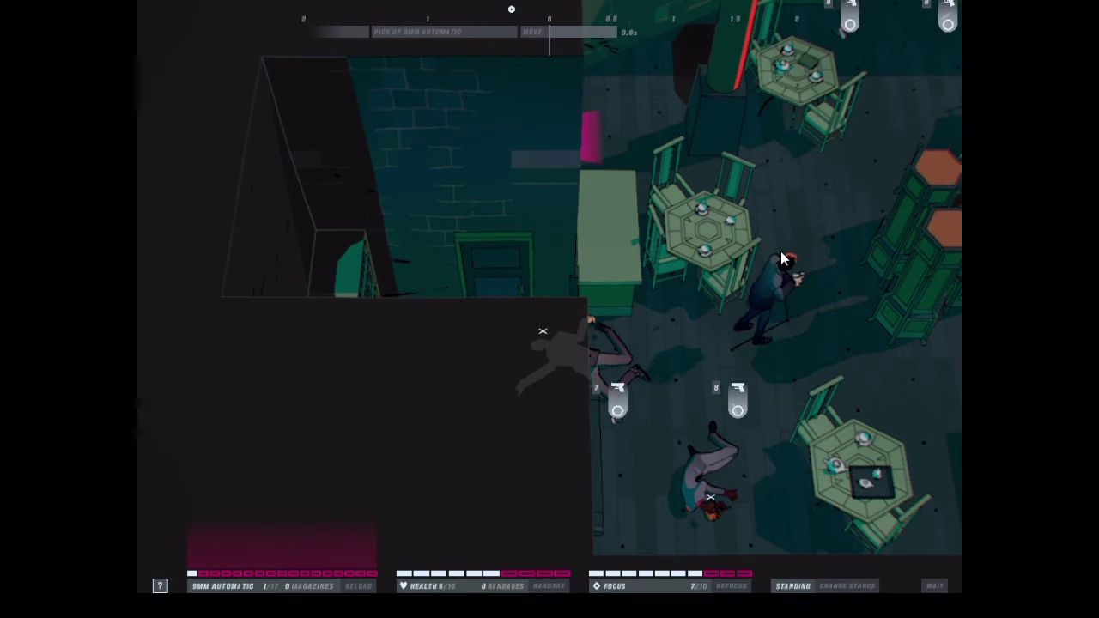
pyautogui.click(781, 245)
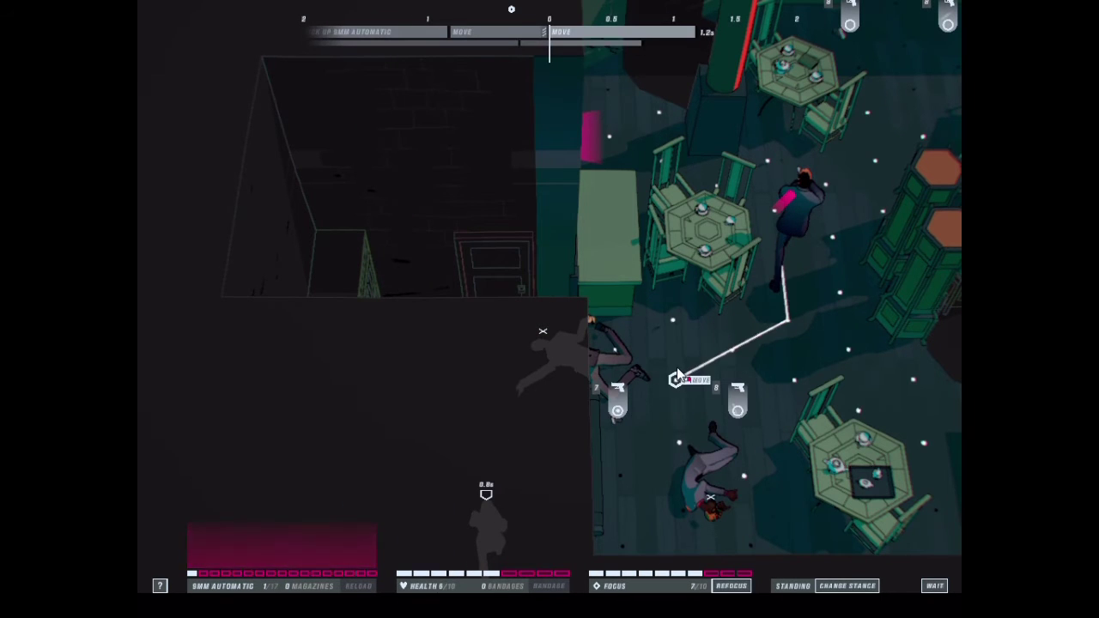
# Shoot the doorway guard, finish him with a thrown gun, and pick up the 9mm automatic
pyautogui.click(673, 368)
pyautogui.click(491, 361)
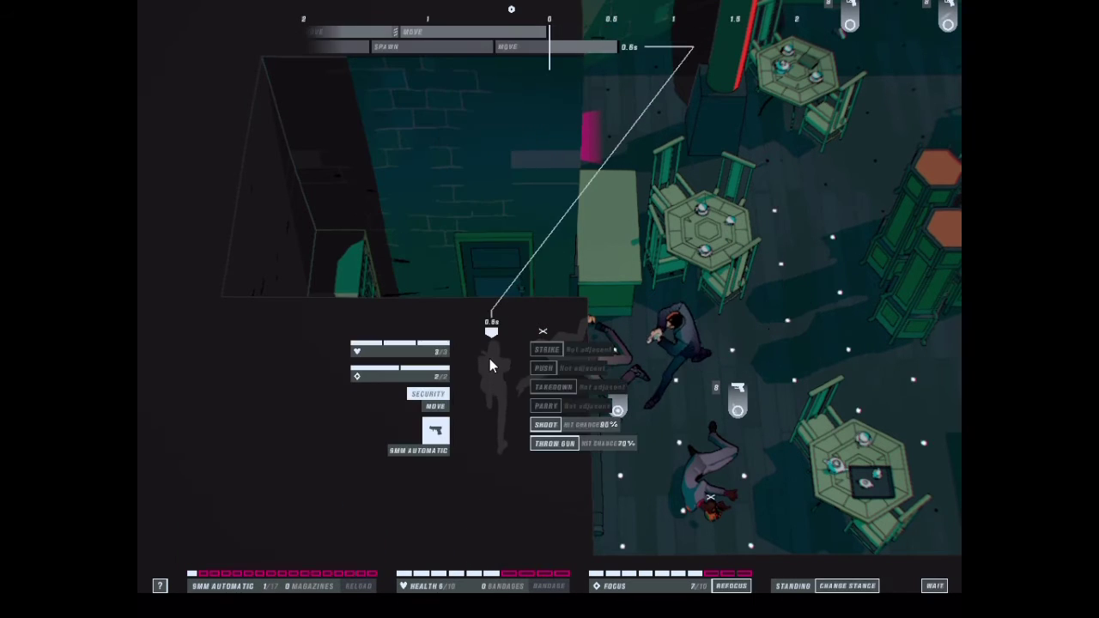
pyautogui.click(546, 424)
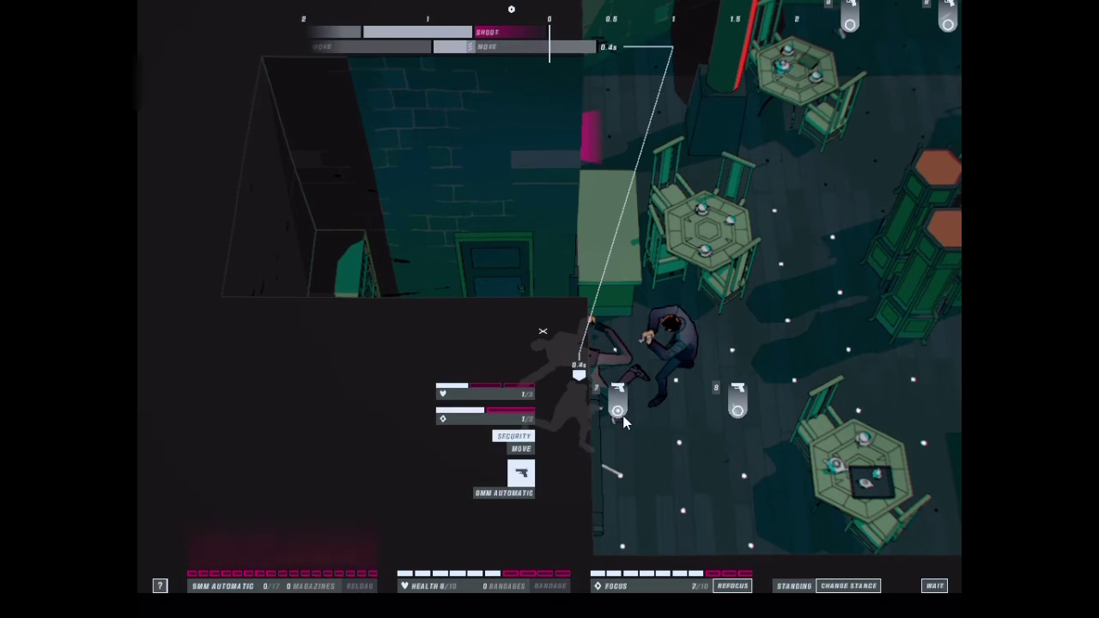
pyautogui.click(569, 380)
pyautogui.click(637, 490)
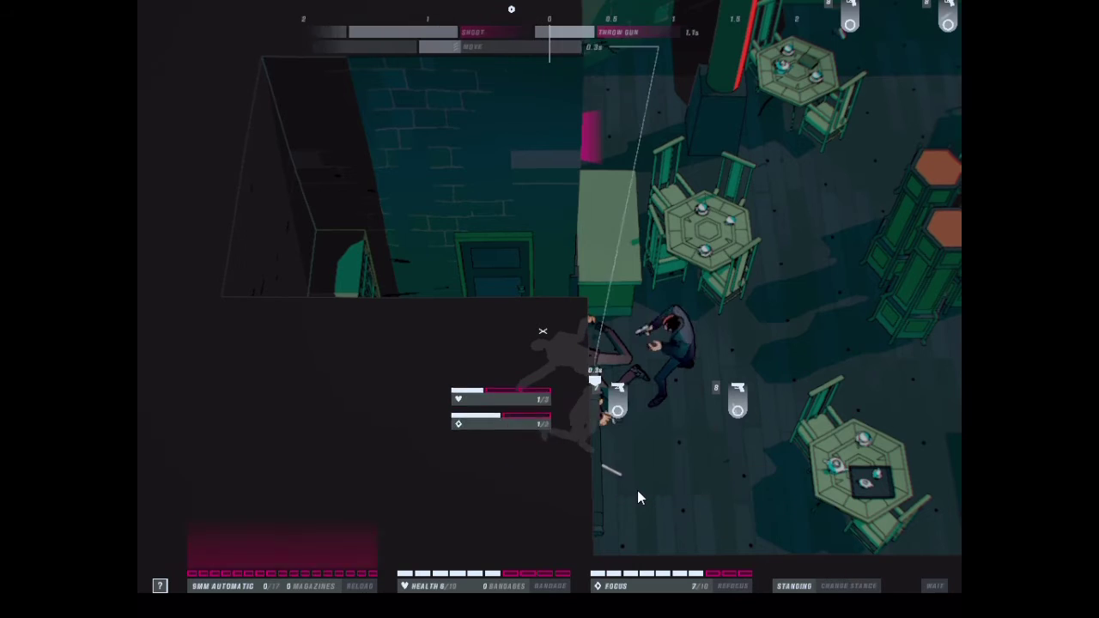
pyautogui.click(691, 488)
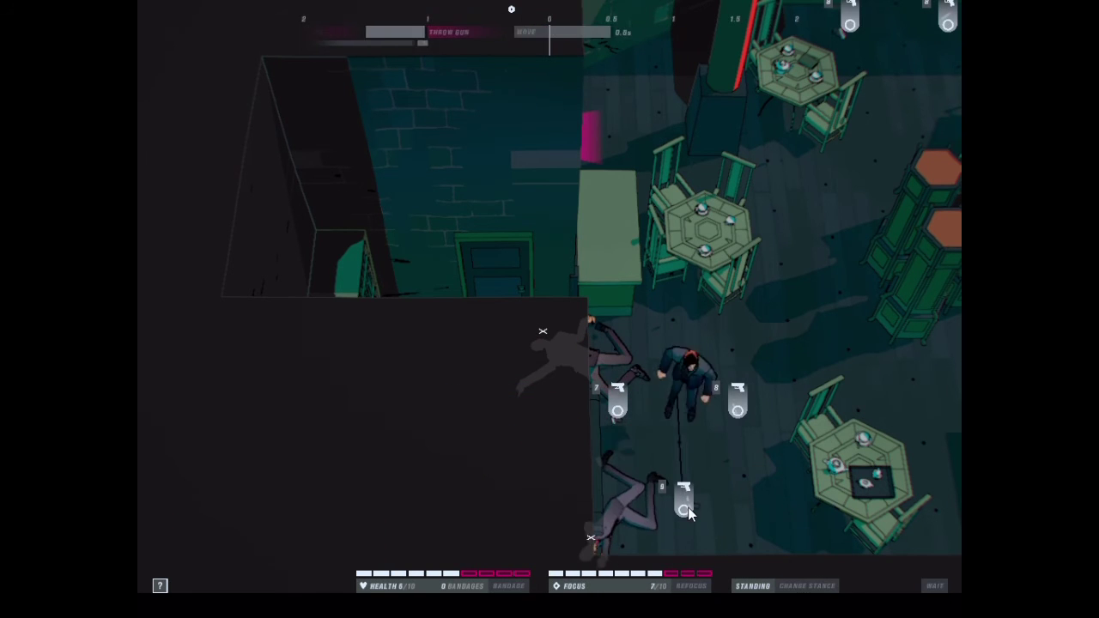
pyautogui.click(717, 486)
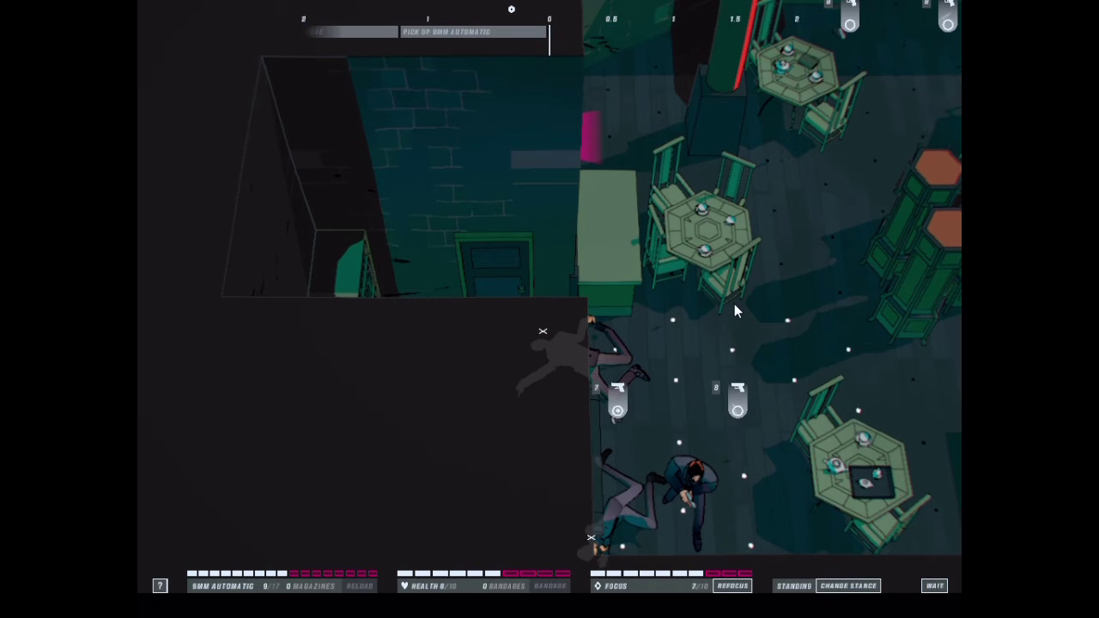
# Advance past the pillars and shoot the gunman behind the counter
pyautogui.click(779, 322)
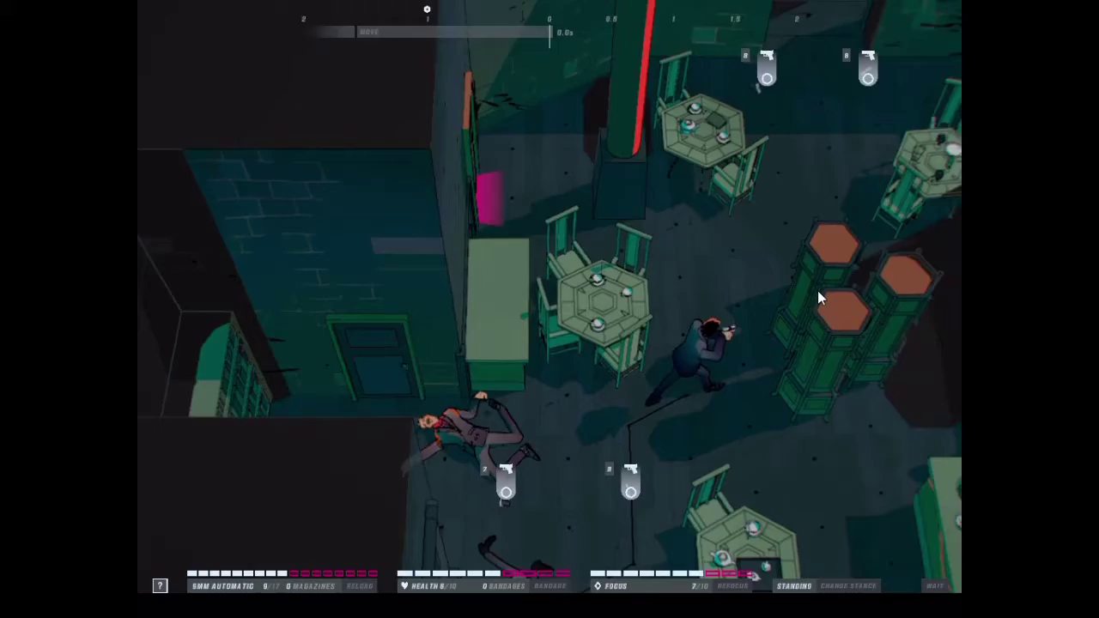
pyautogui.scroll(-5, 818, 290)
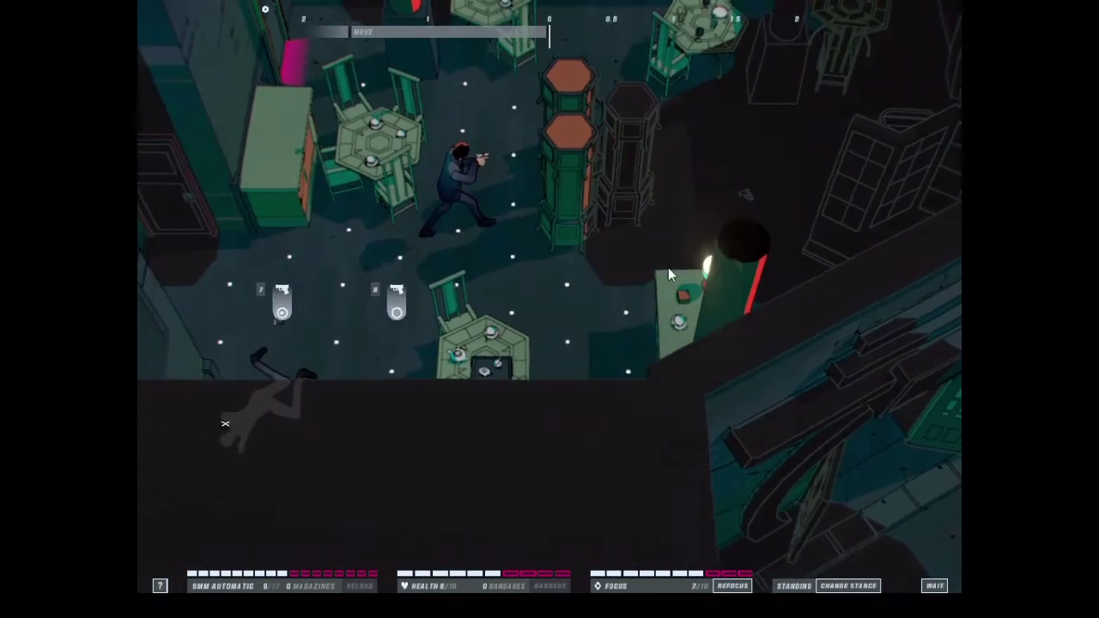
pyautogui.scroll(5, 669, 267)
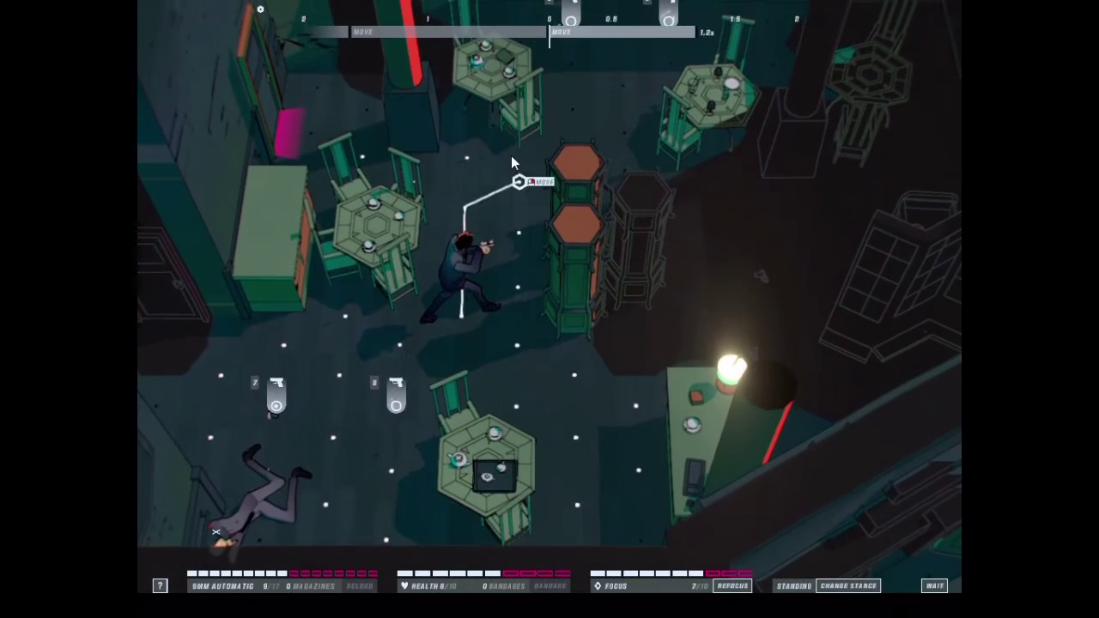
pyautogui.click(528, 187)
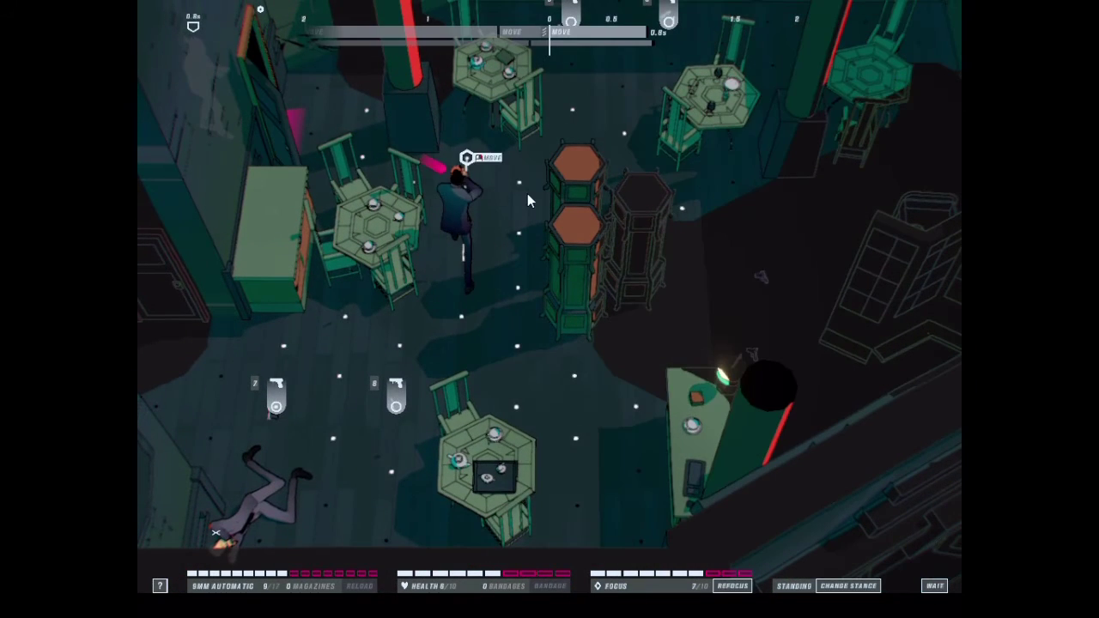
pyautogui.click(519, 234)
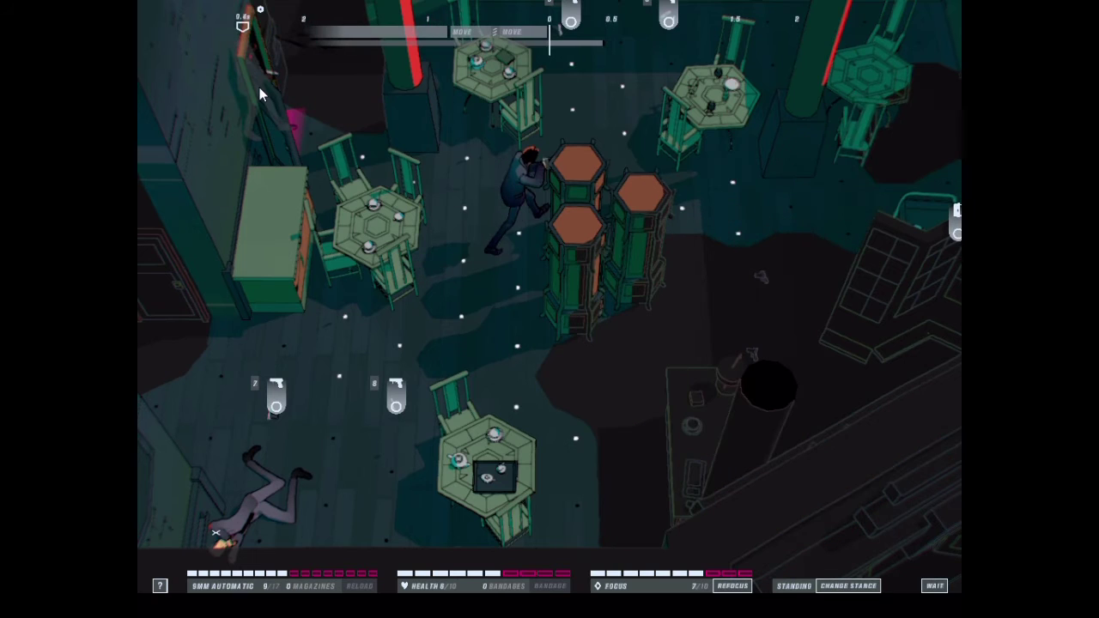
pyautogui.click(257, 51)
pyautogui.click(300, 155)
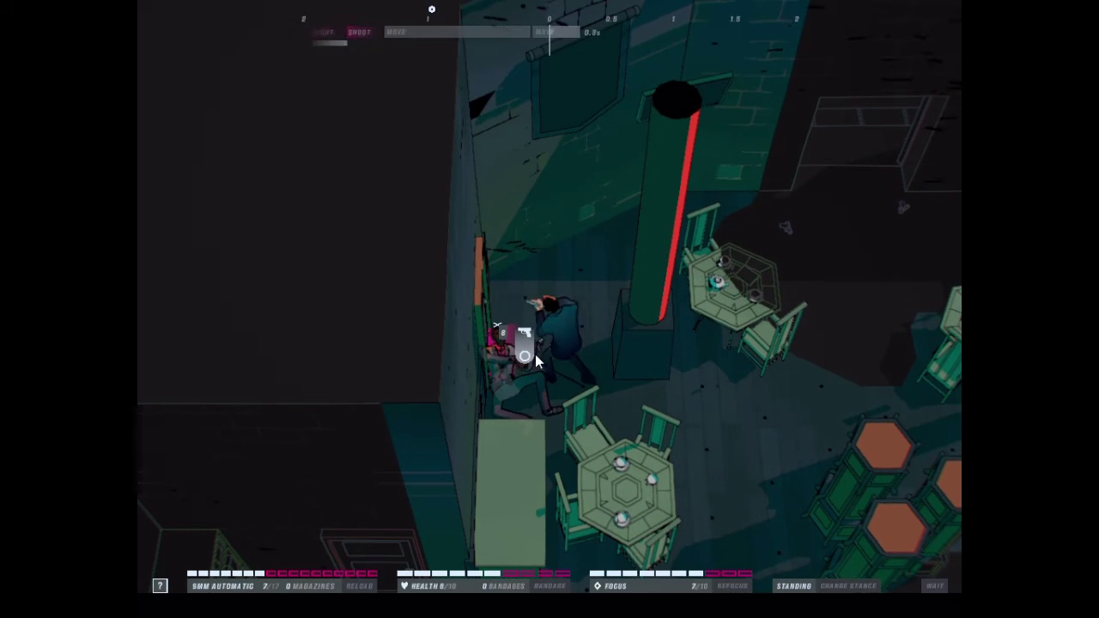
# Take the fallen gunman's 9mm, pass behind the pillar, and head for the street
pyautogui.click(535, 354)
pyautogui.click(573, 331)
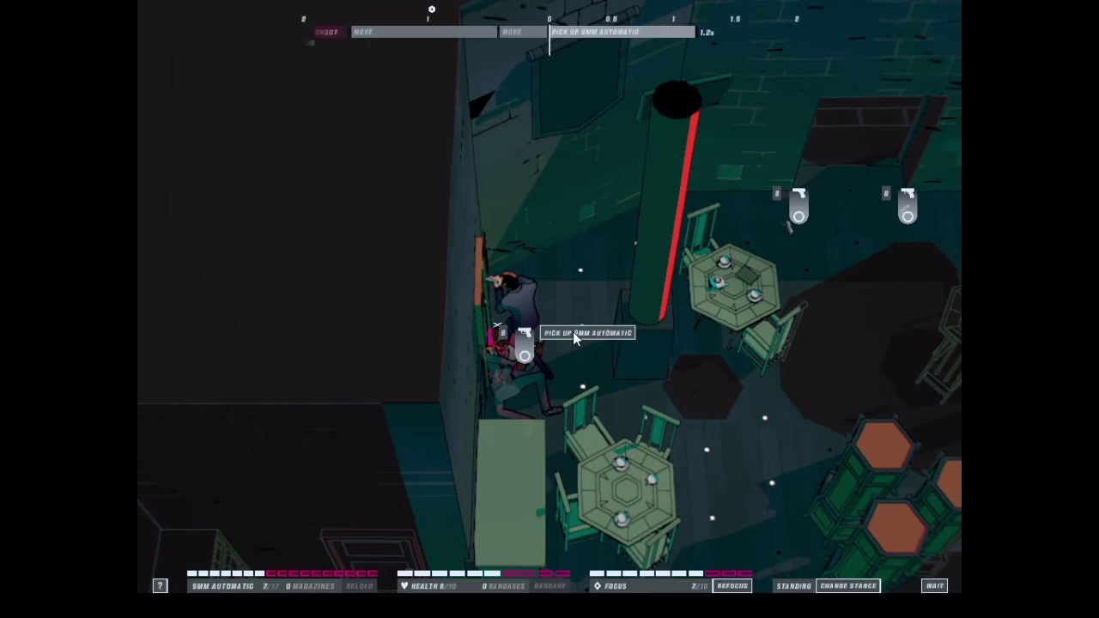
pyautogui.click(582, 273)
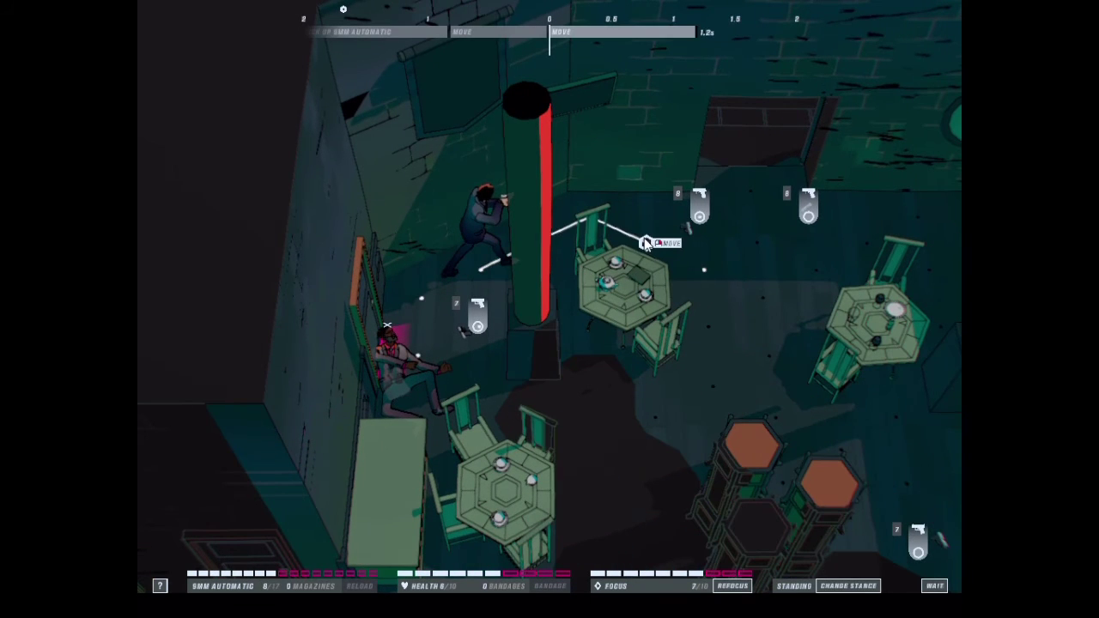
pyautogui.click(646, 246)
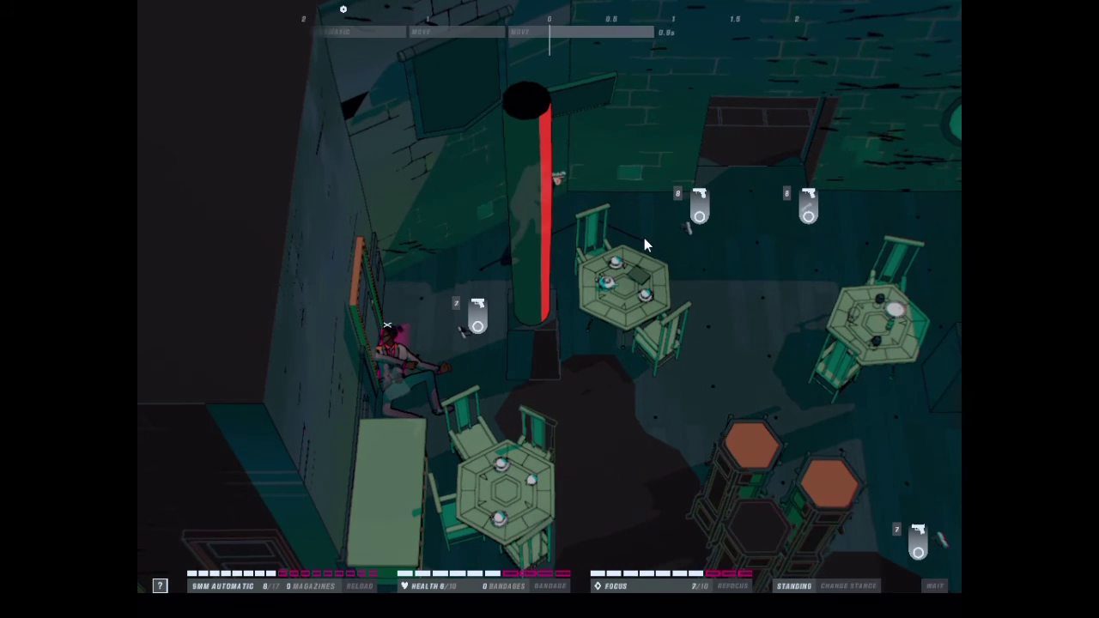
pyautogui.click(758, 191)
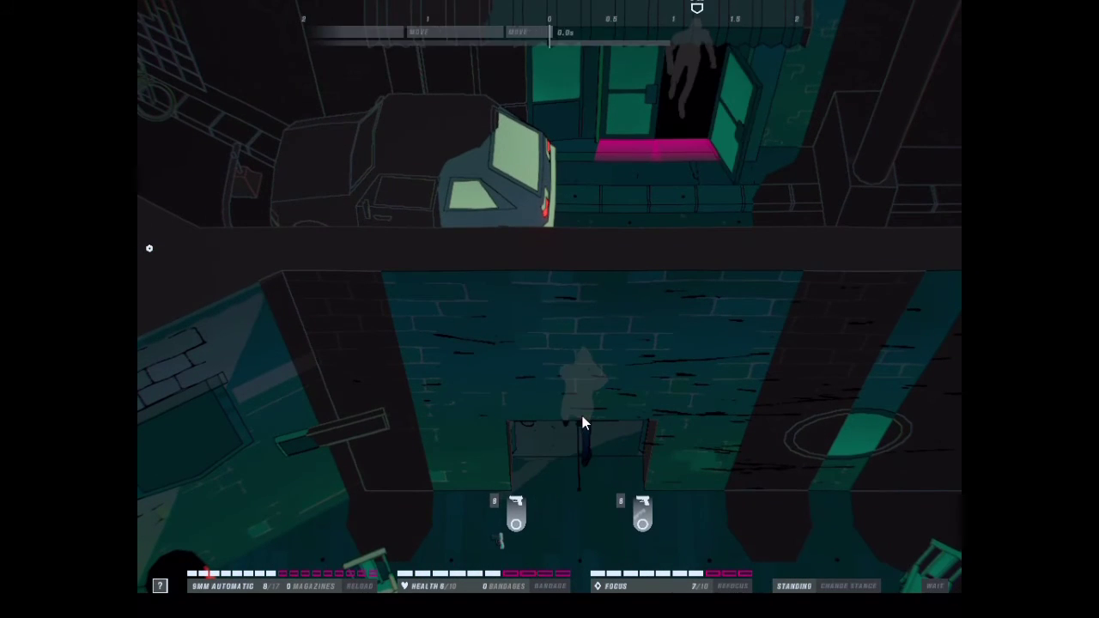
# Shoot the storefront enemy and knock down the gunman near the car
pyautogui.click(583, 423)
pyautogui.click(669, 97)
pyautogui.click(747, 149)
pyautogui.click(542, 221)
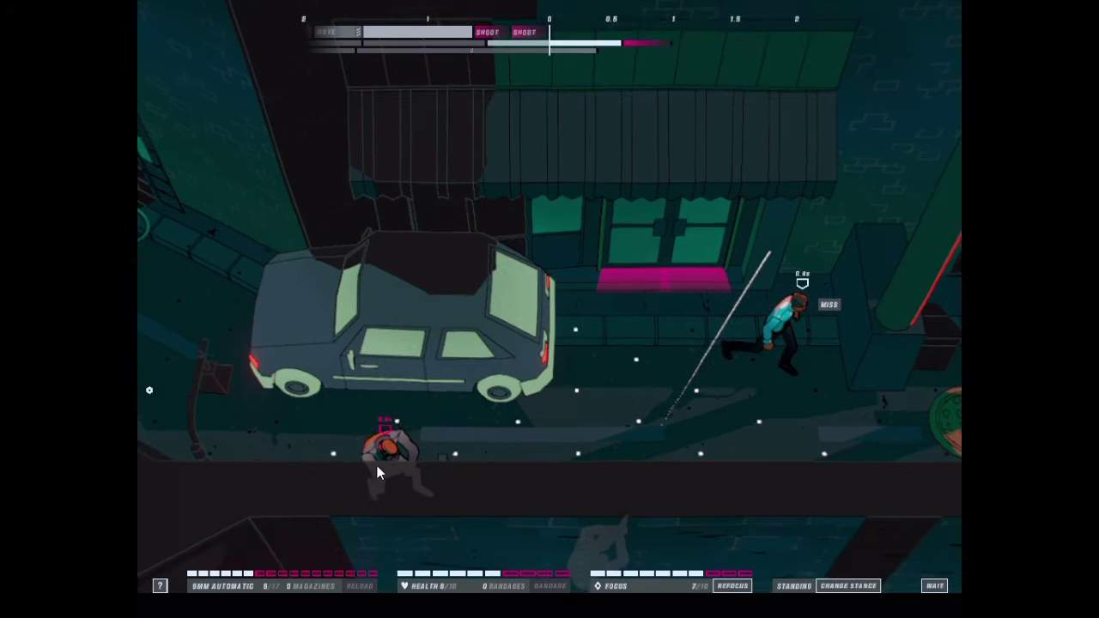
pyautogui.click(441, 525)
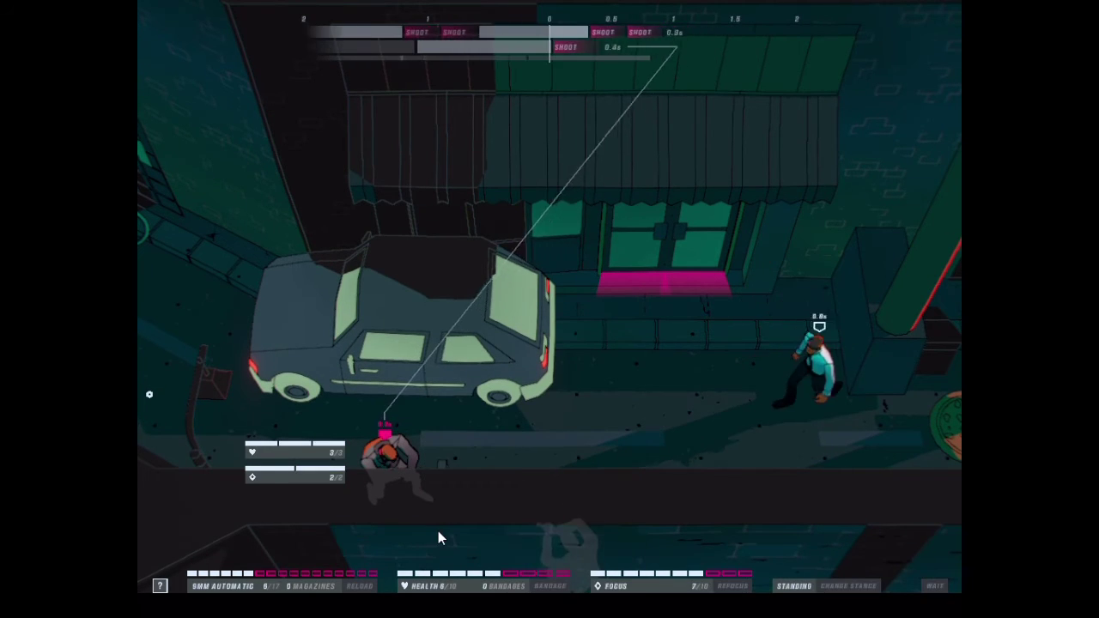
pyautogui.click(747, 487)
# Collect two dropped pistols by the car and move left along the street
pyautogui.click(598, 481)
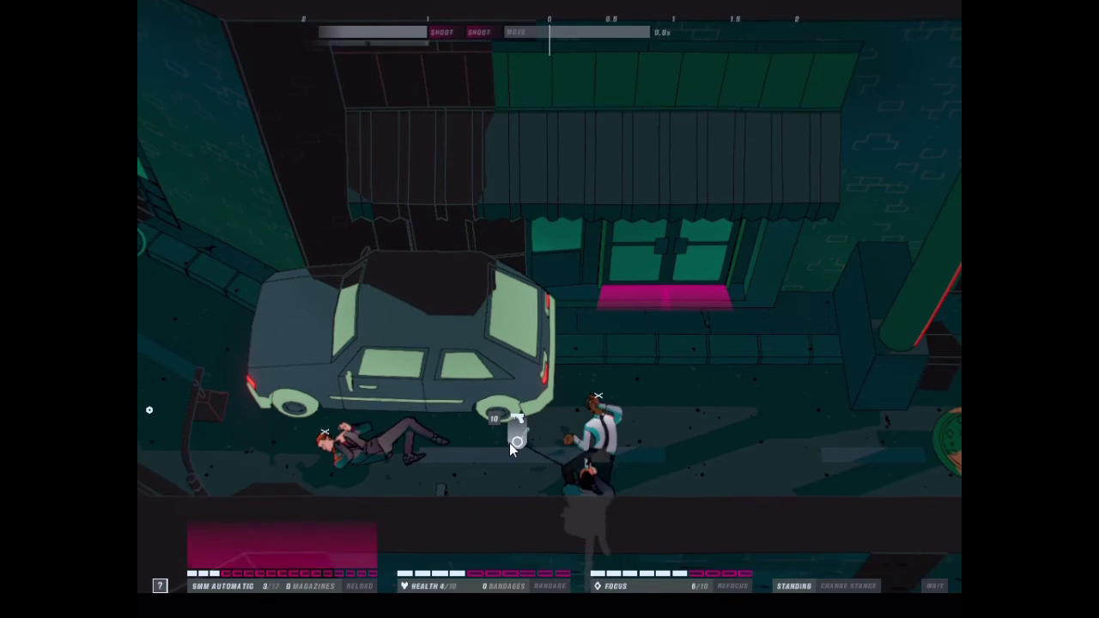
pyautogui.click(593, 427)
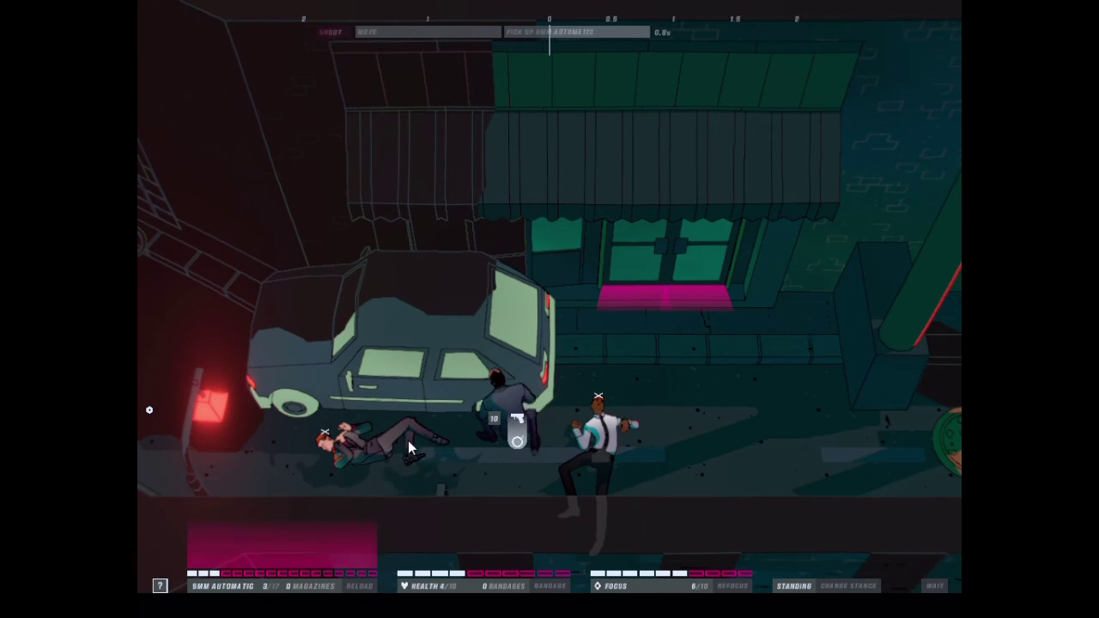
pyautogui.click(581, 413)
pyautogui.click(613, 386)
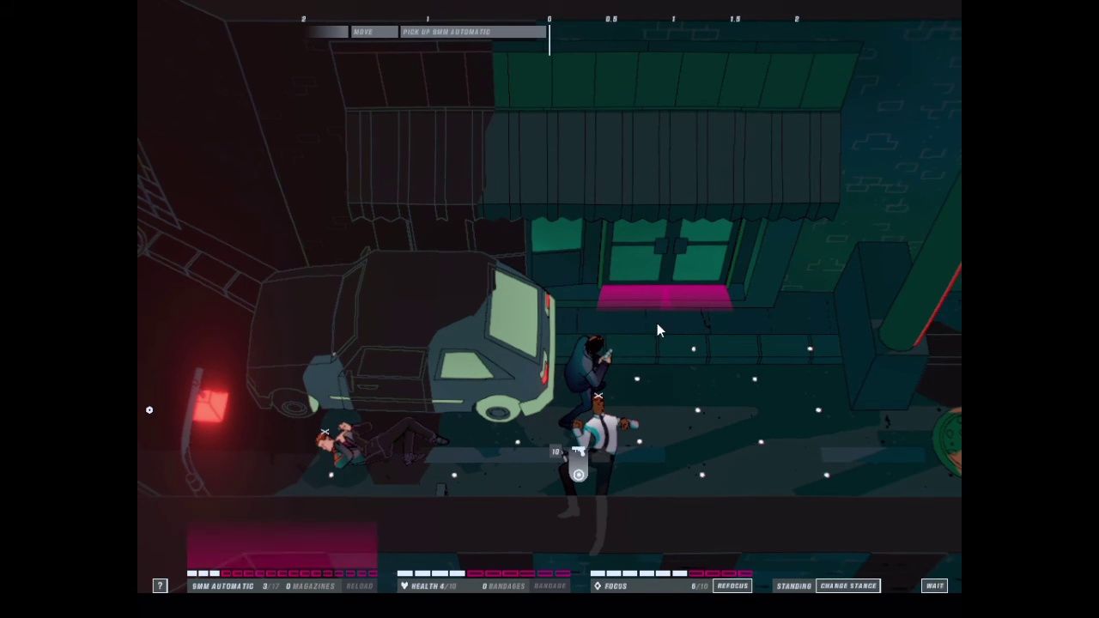
pyautogui.click(431, 460)
pyautogui.click(365, 420)
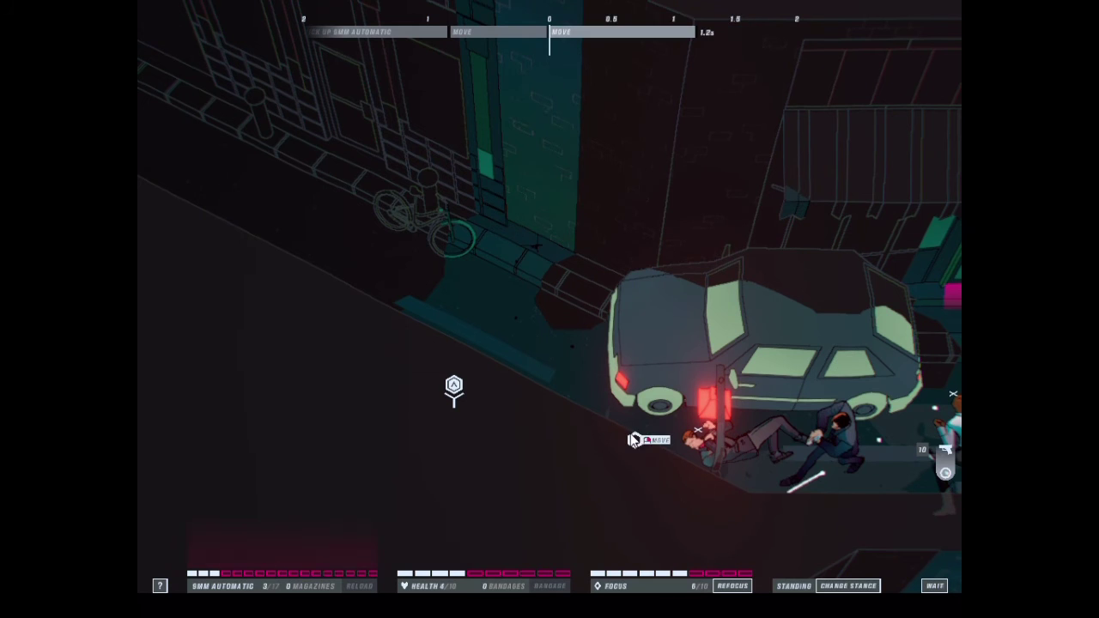
# Walk John around the parked car to the exit marker
pyautogui.click(648, 444)
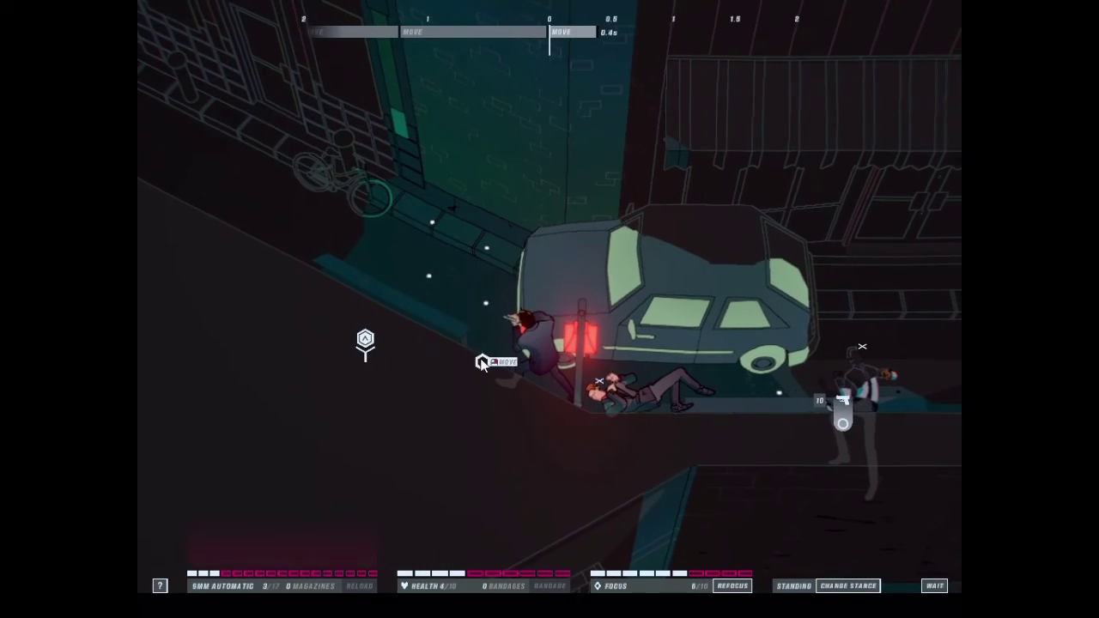
pyautogui.click(473, 307)
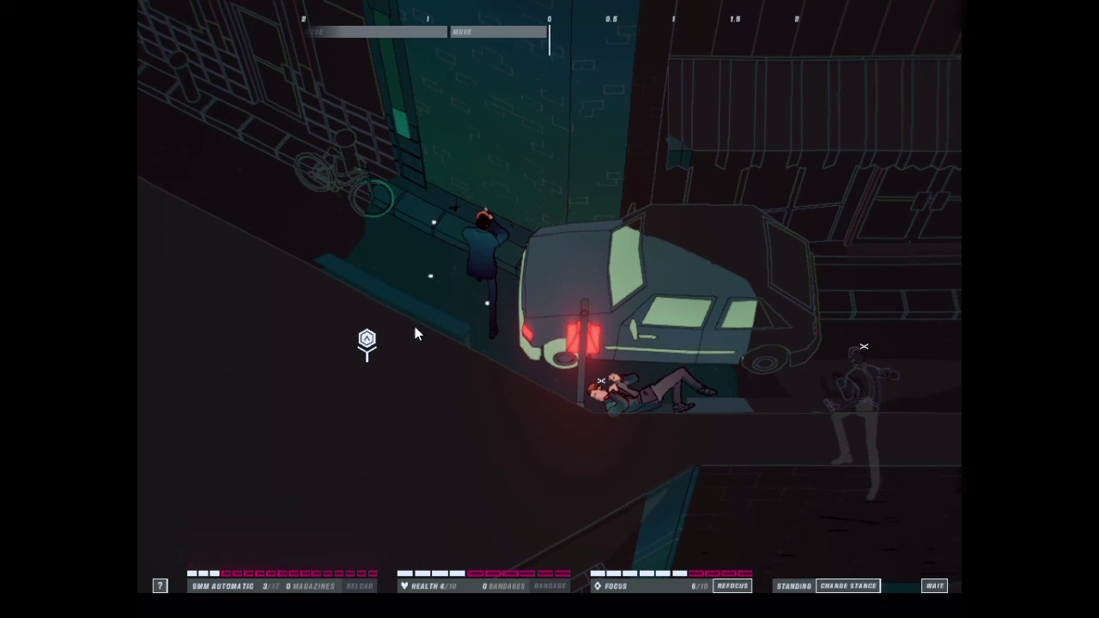